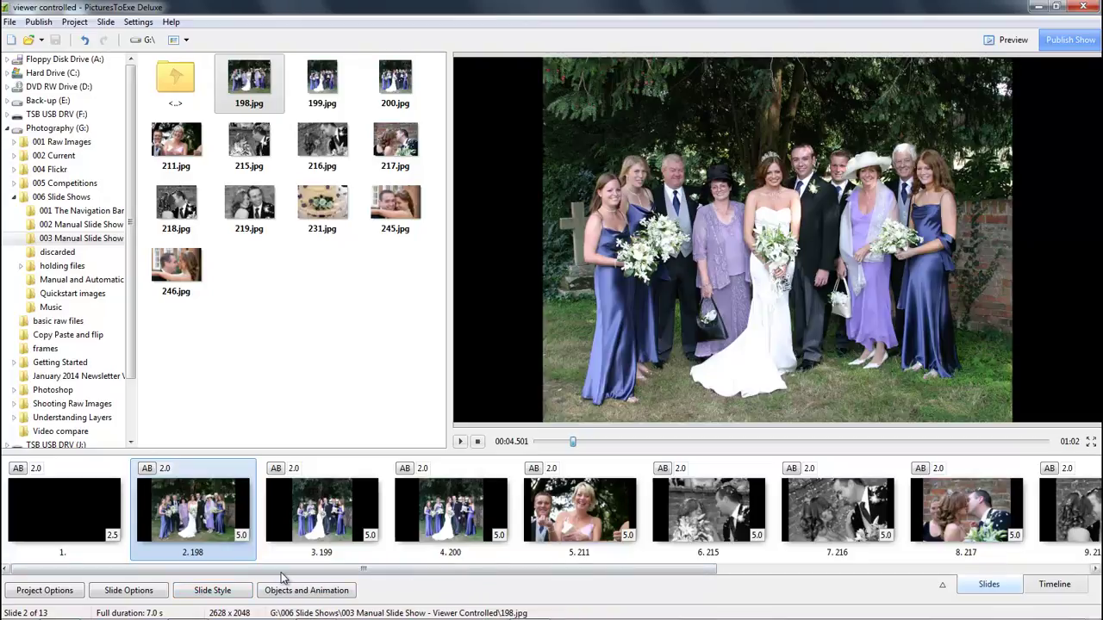
Scroll the slide strip to reach slide 5, the 211 laughing-couple photo
mouse_move(281, 572)
mouse_down()
mouse_move(534, 590)
mouse_move(698, 586)
mouse_move(279, 583)
mouse_up()
click(578, 512)
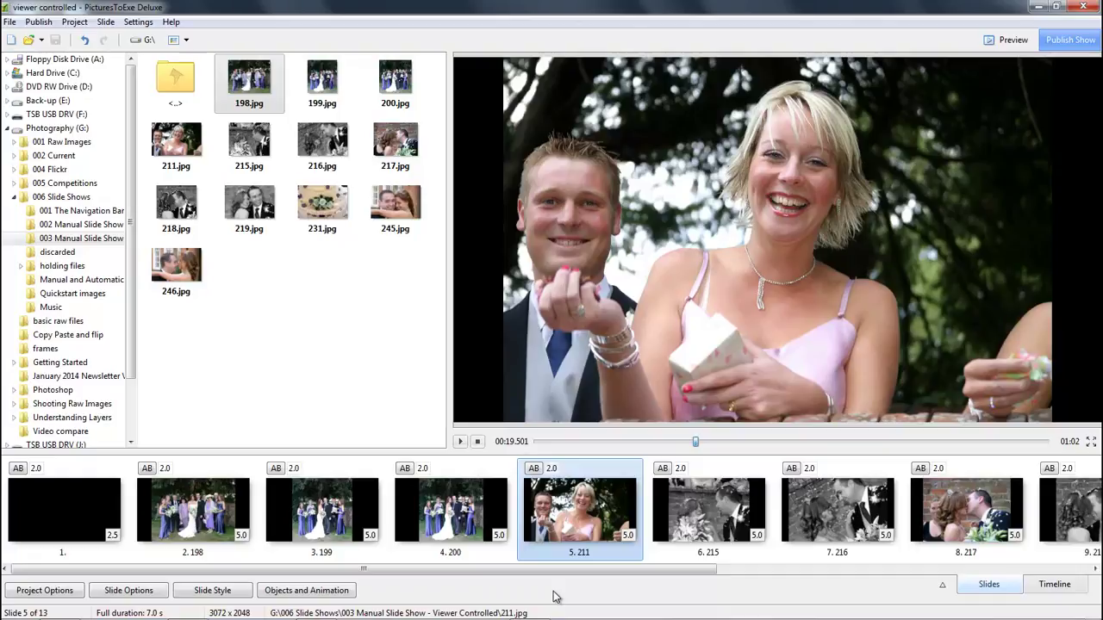
Place a default centred 'Text' object on the 2.5 s black first slide via Objects and Animation
click(64, 505)
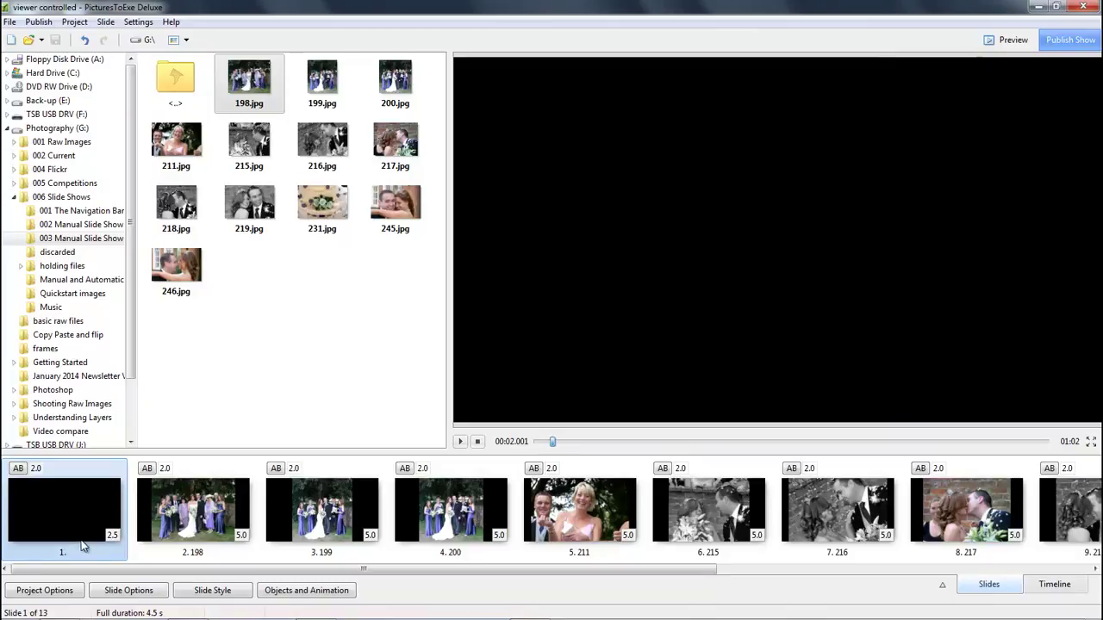
click(283, 594)
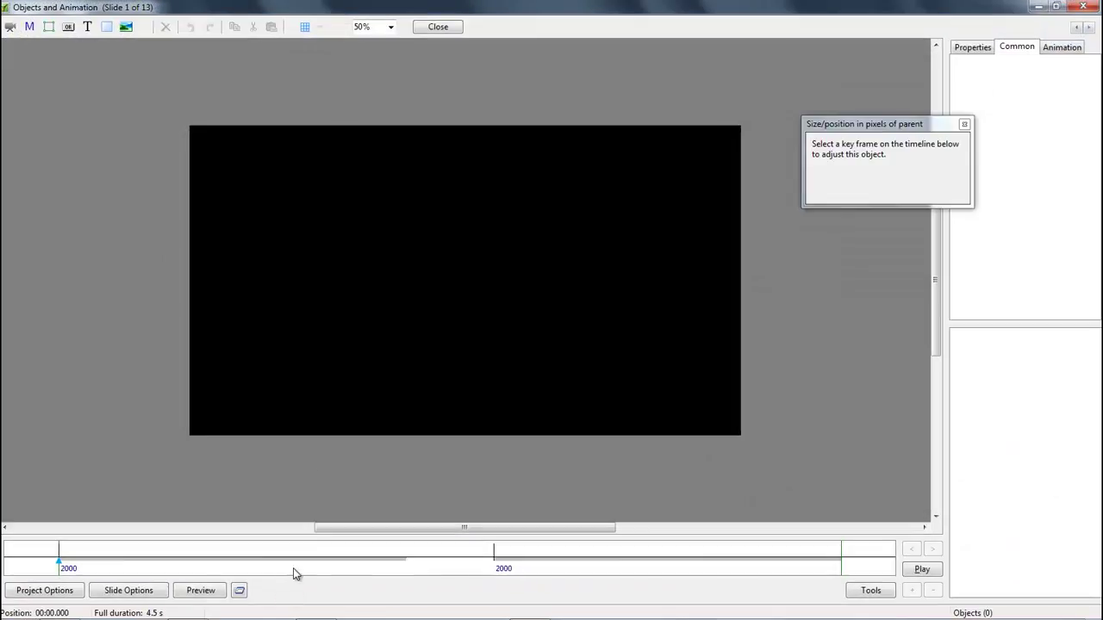
click(87, 27)
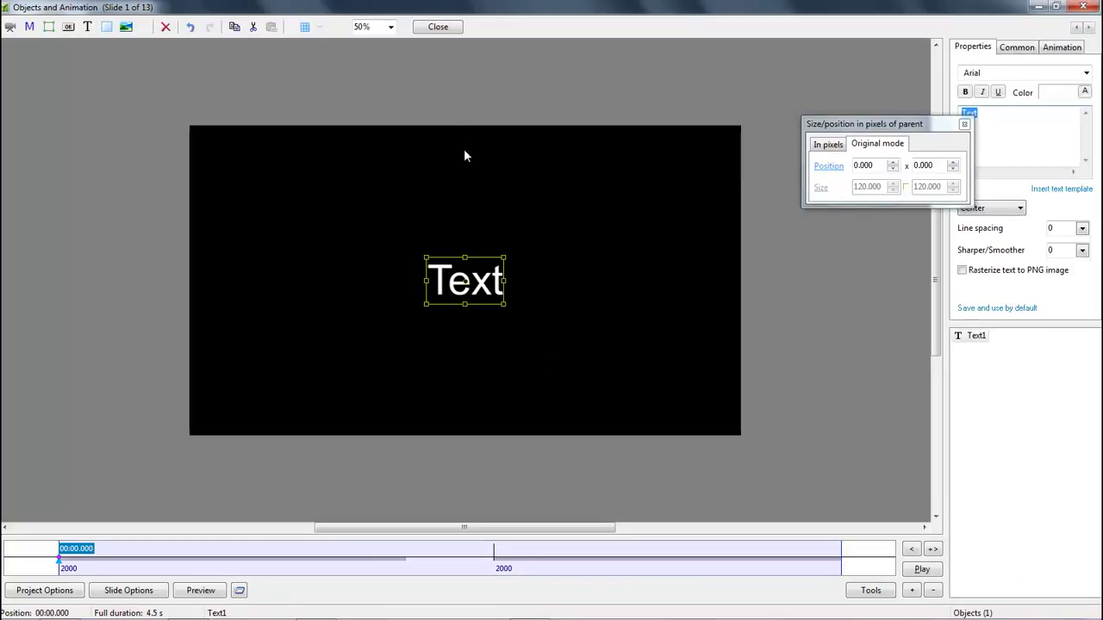
click(439, 28)
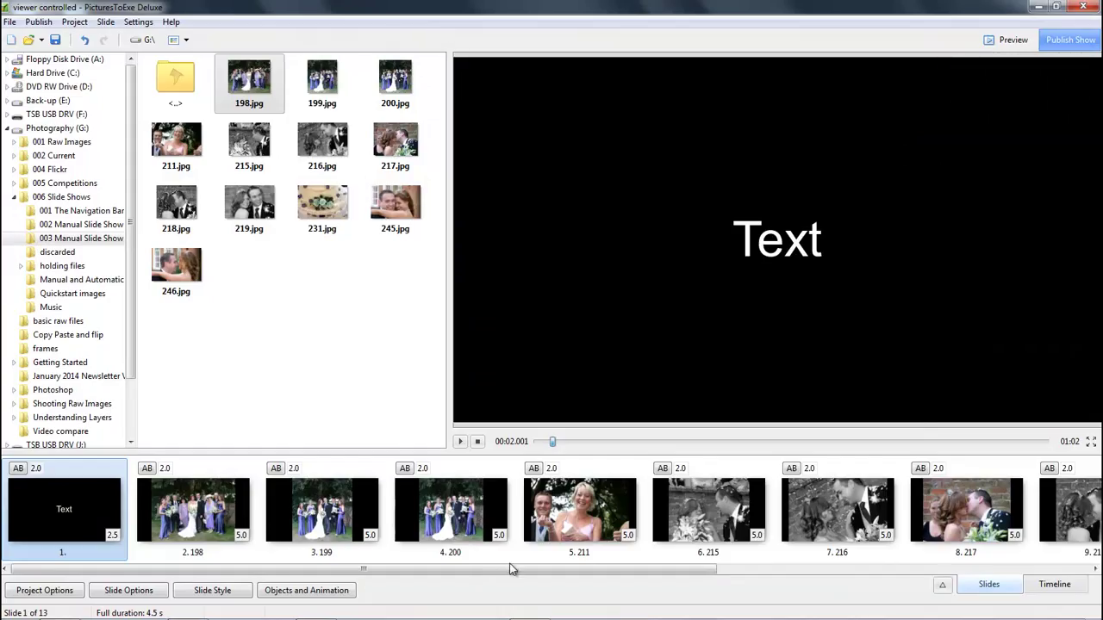
Select slide 5, the 211 photo of the laughing couple, in the strip
click(574, 516)
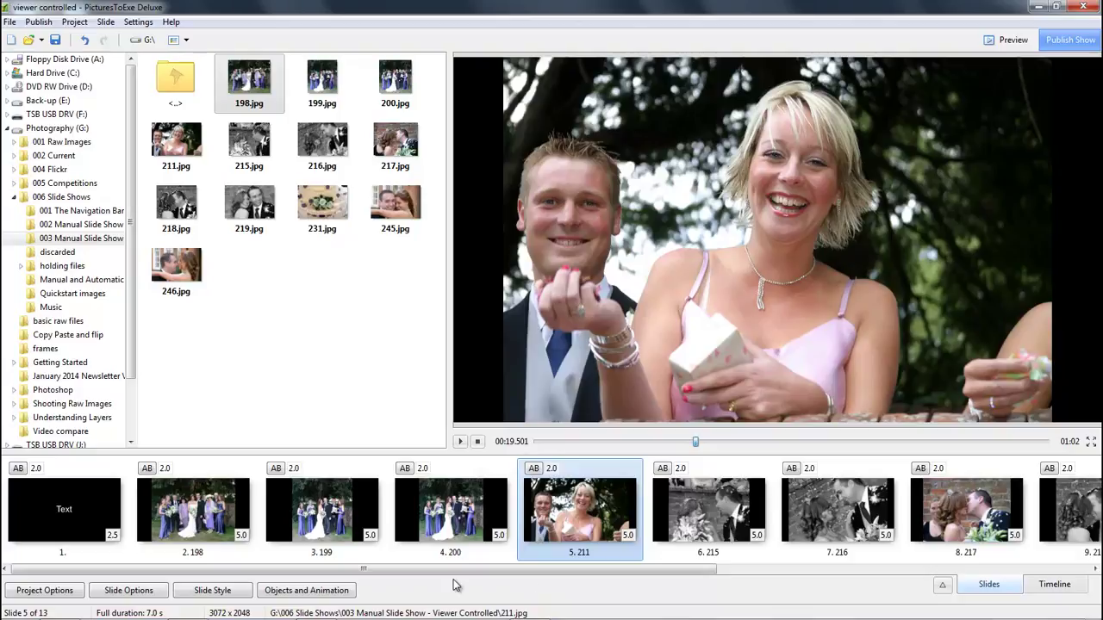
Step through the slide strip toward slide 11, starting with the black-and-white 216 photo
click(830, 516)
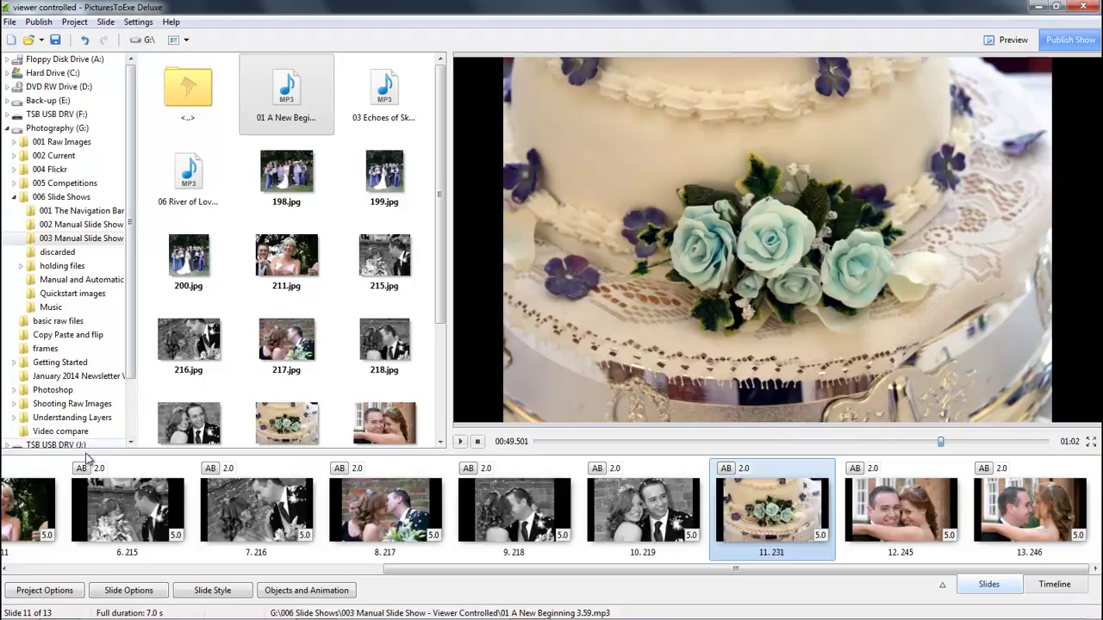
Add the MP3s A New Beginning, Echoes of Sky and River of Love to Track 1 in Project Options Audio
click(45, 591)
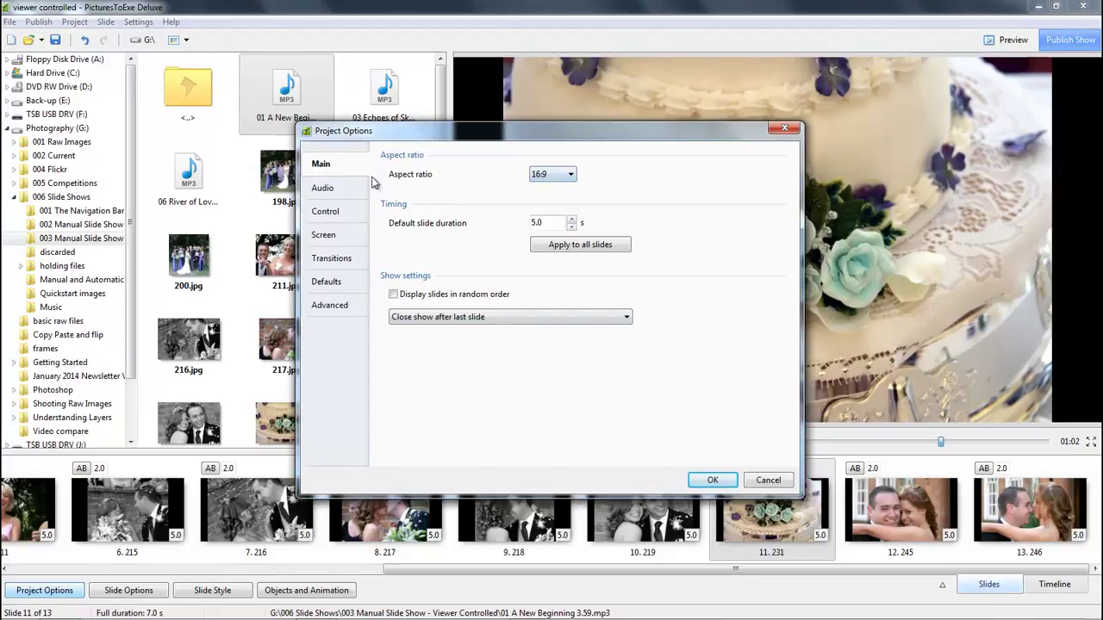
click(323, 191)
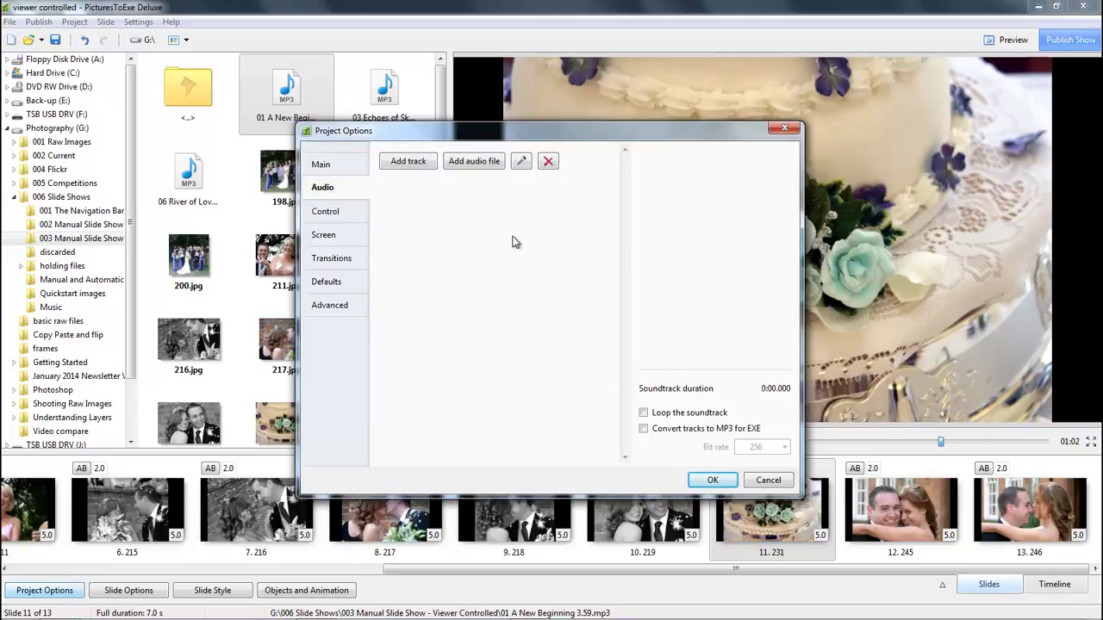
click(472, 163)
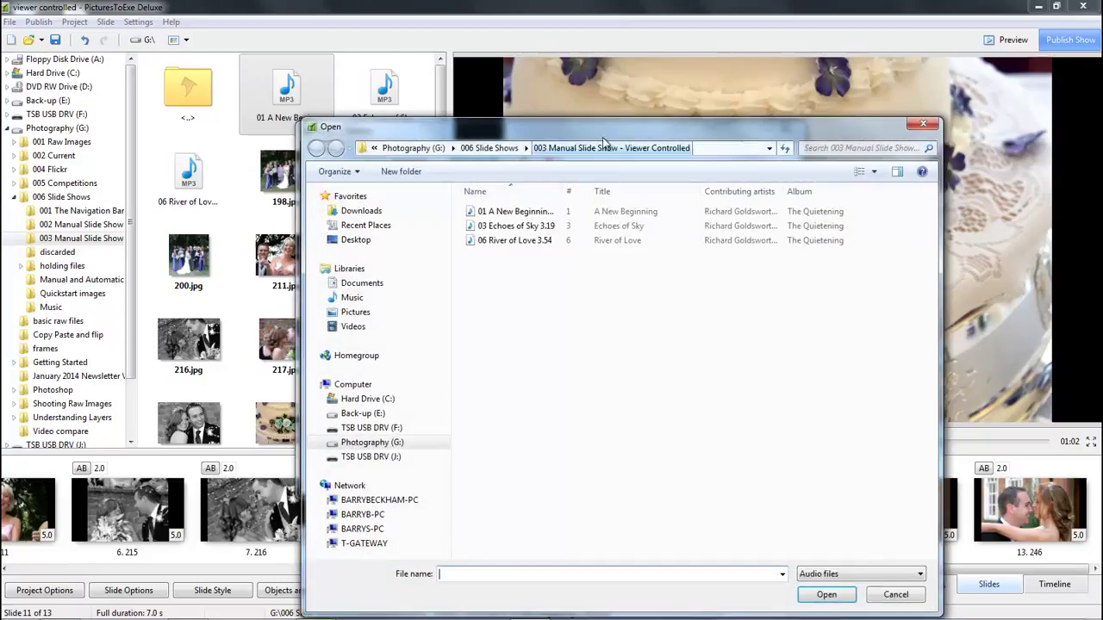
drag(598, 131, 532, 81)
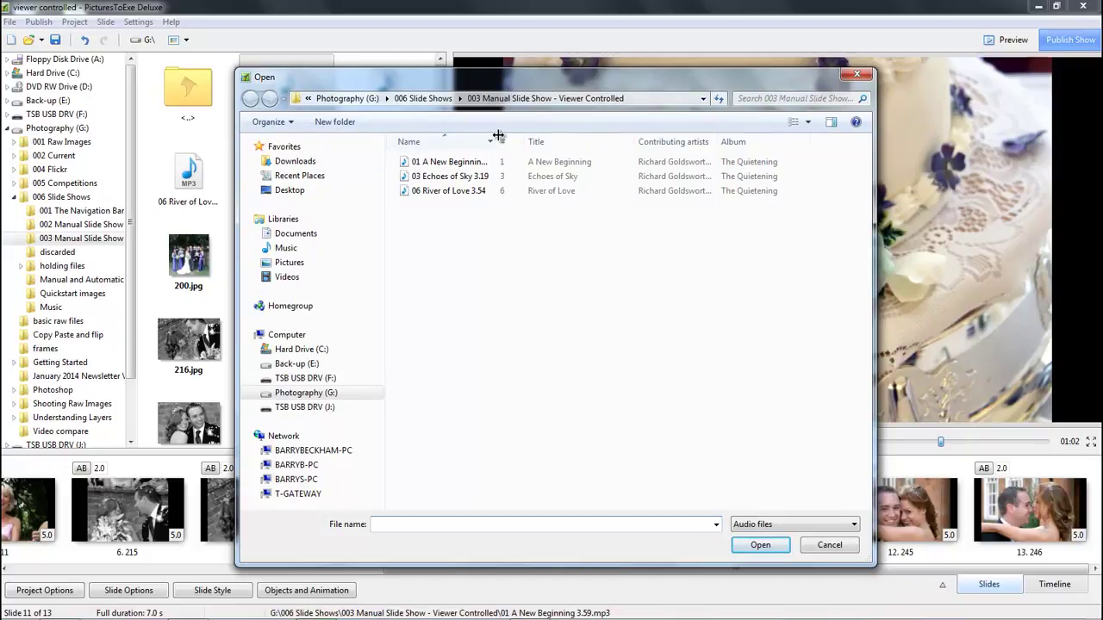
drag(493, 138, 594, 138)
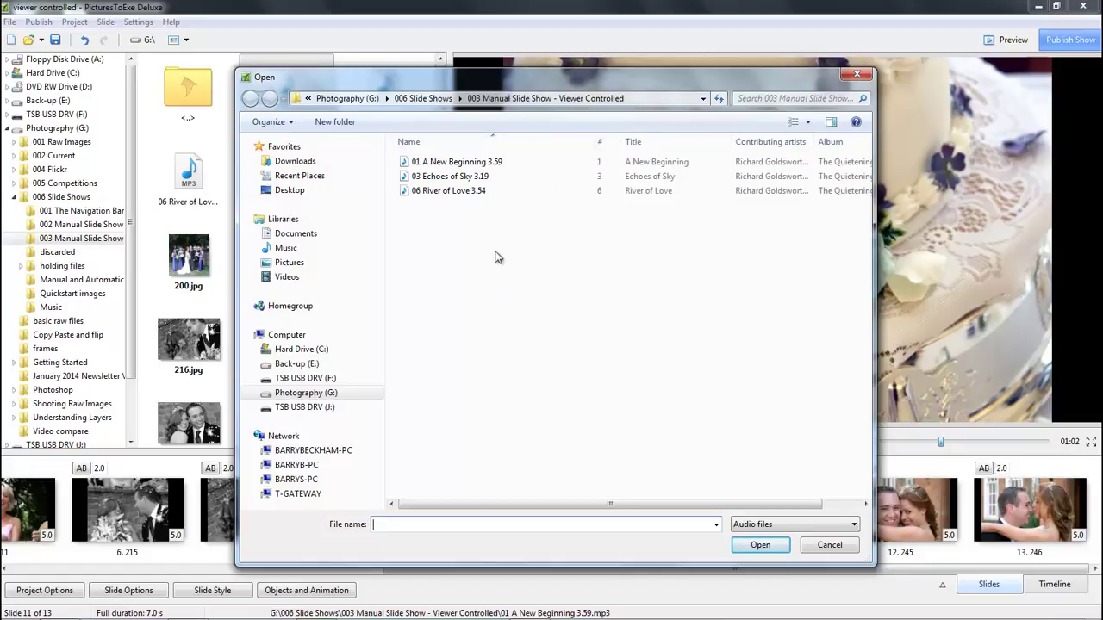
click(447, 162)
ctrl+click(443, 176)
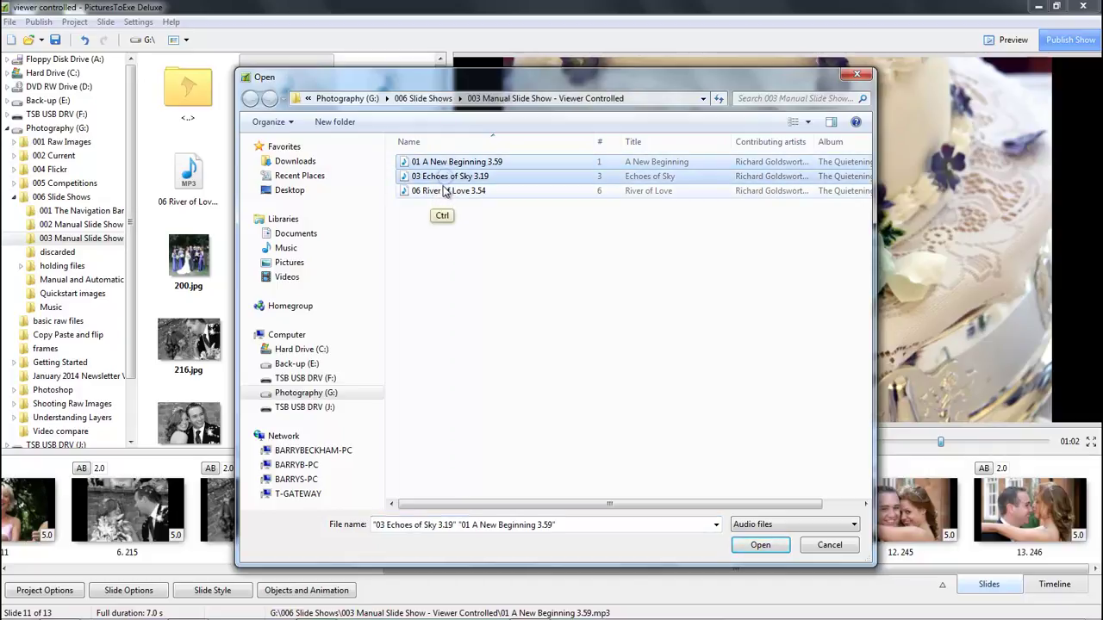
ctrl+click(443, 190)
click(466, 233)
drag(526, 250, 399, 154)
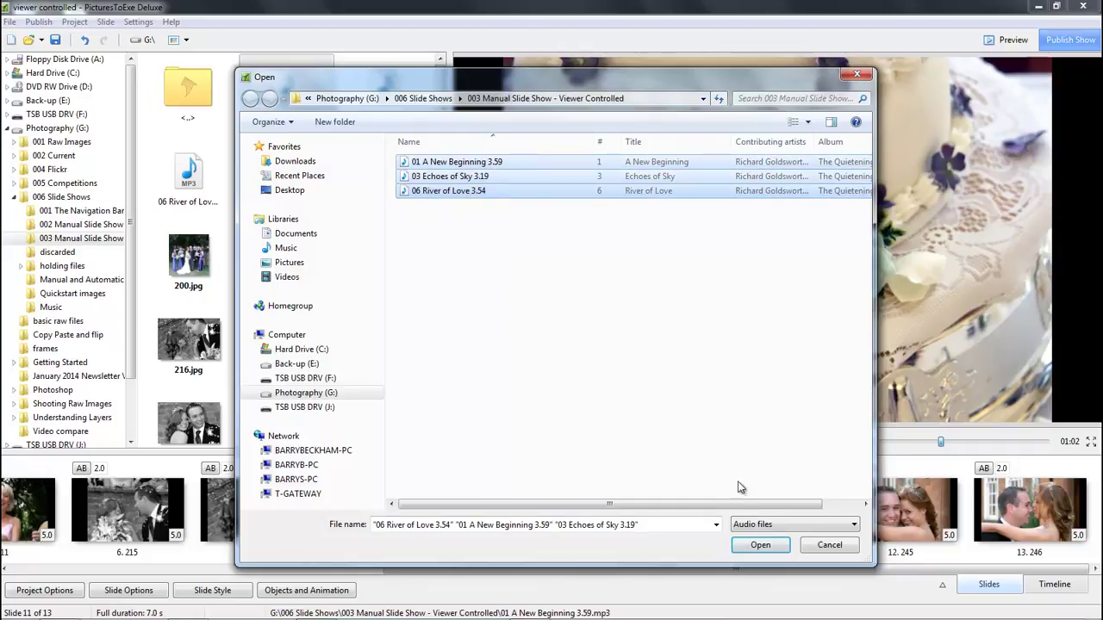
click(756, 551)
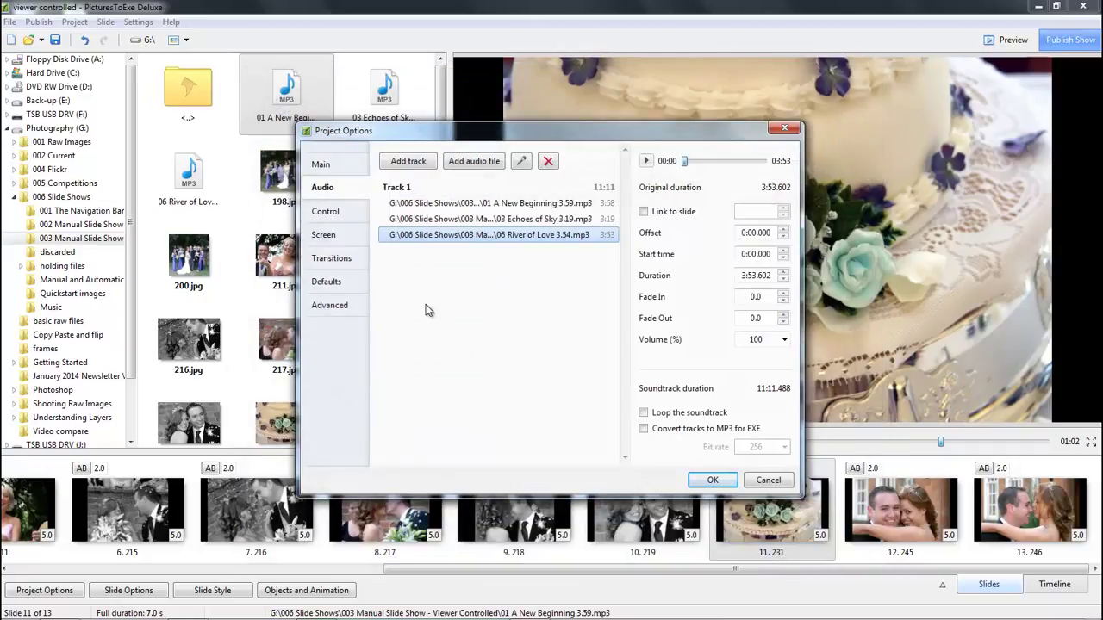
Reorder Track 1 so 06 River of Love plays first, and add an empty Track 2
click(419, 191)
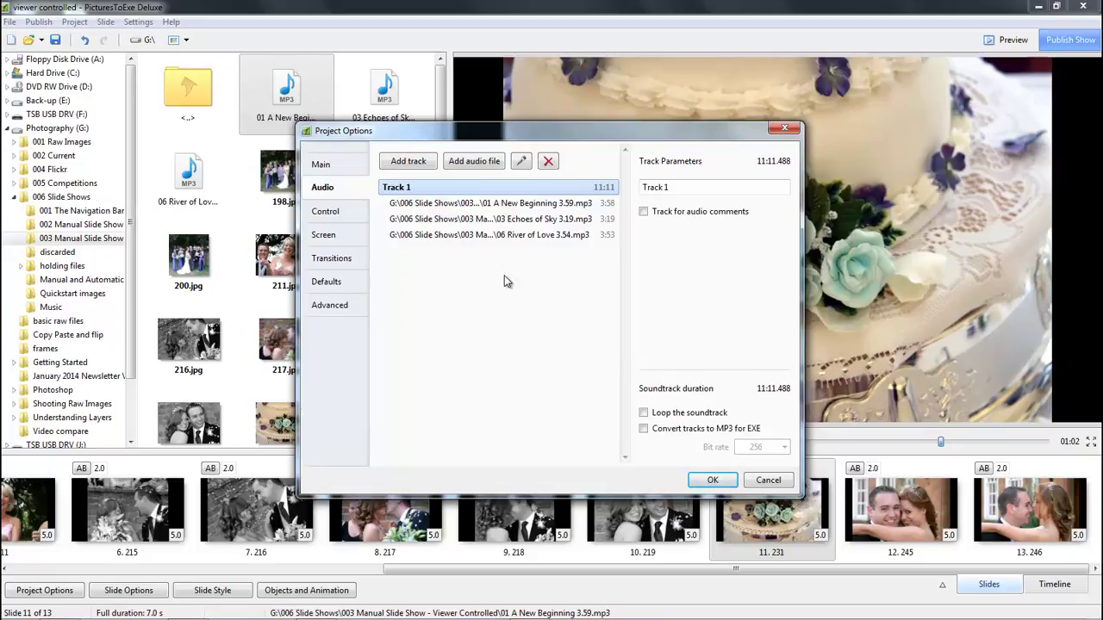
click(428, 235)
drag(428, 235, 440, 214)
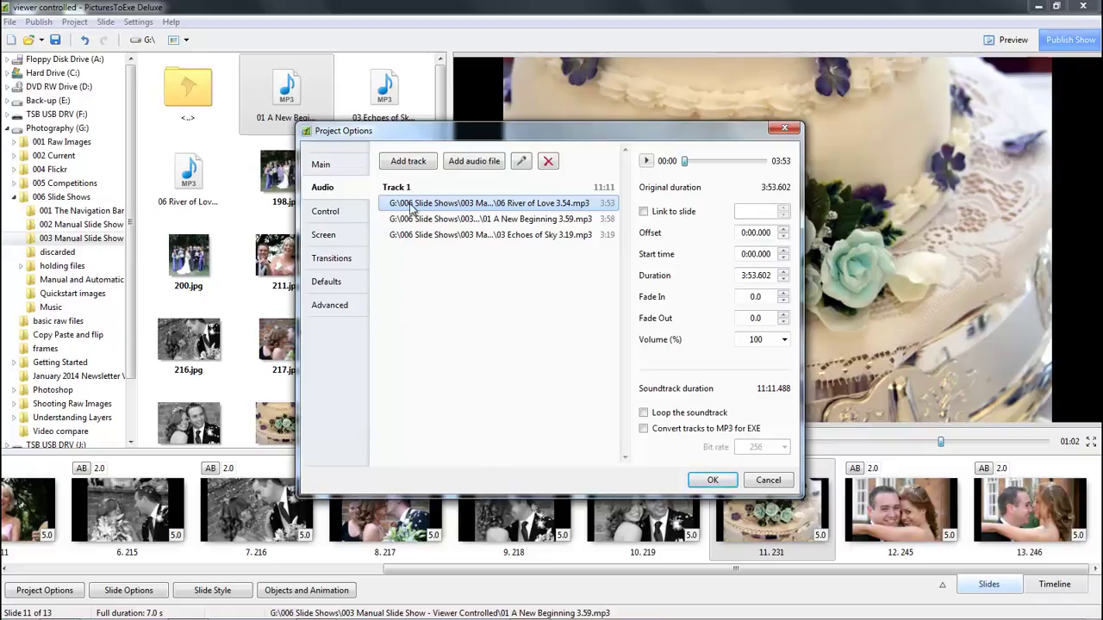
click(418, 165)
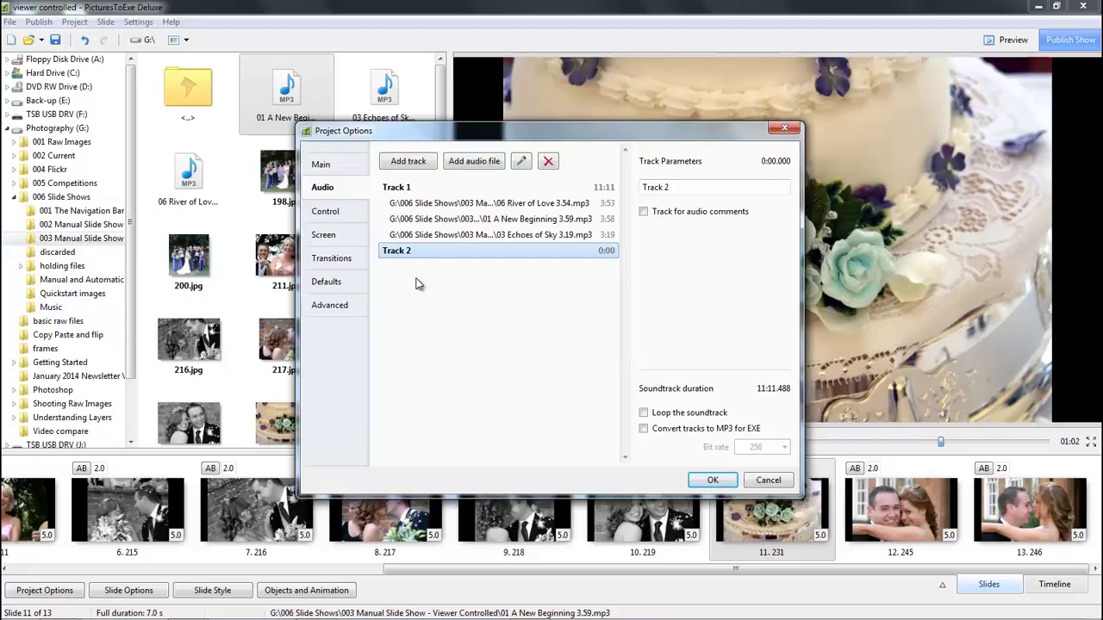
Delete Track 2 and, on the Control tab, tick 'Wait for a key press'
click(548, 161)
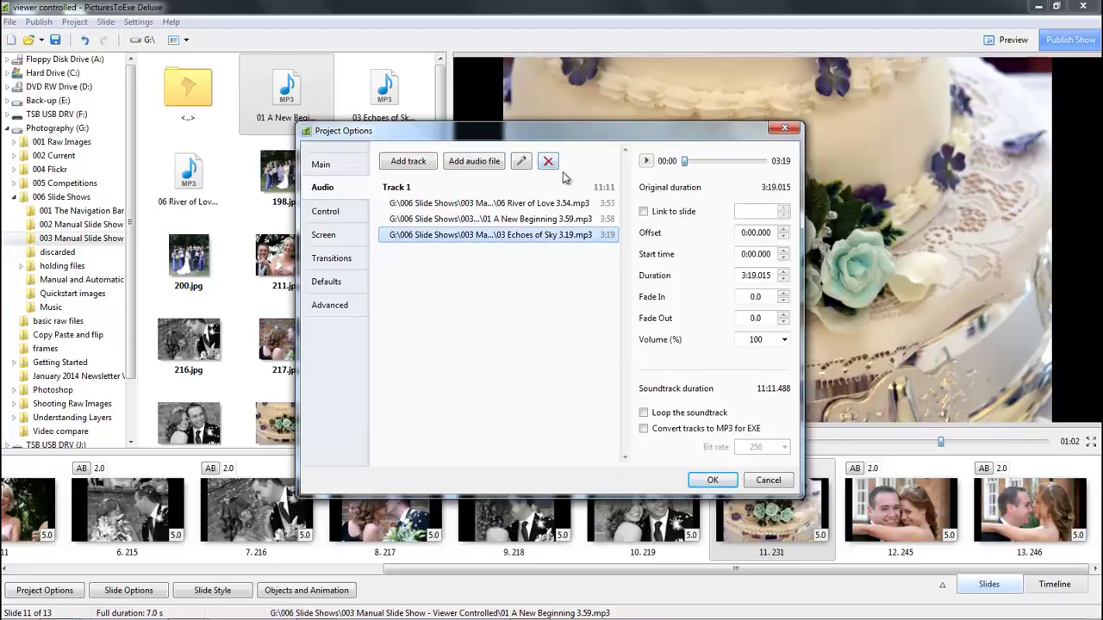
click(325, 212)
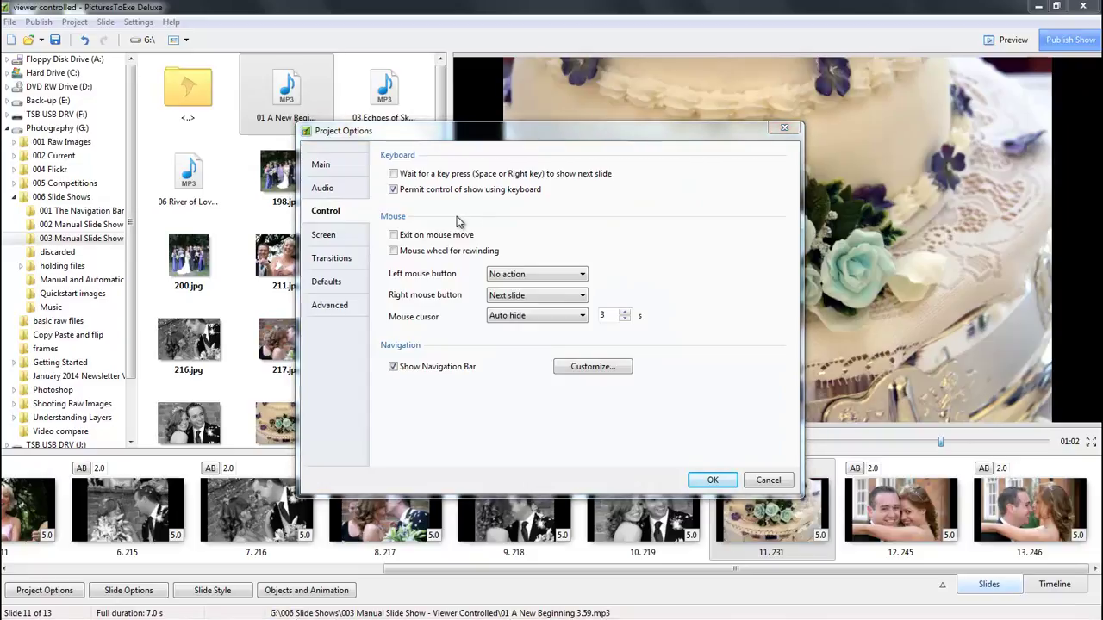
click(394, 175)
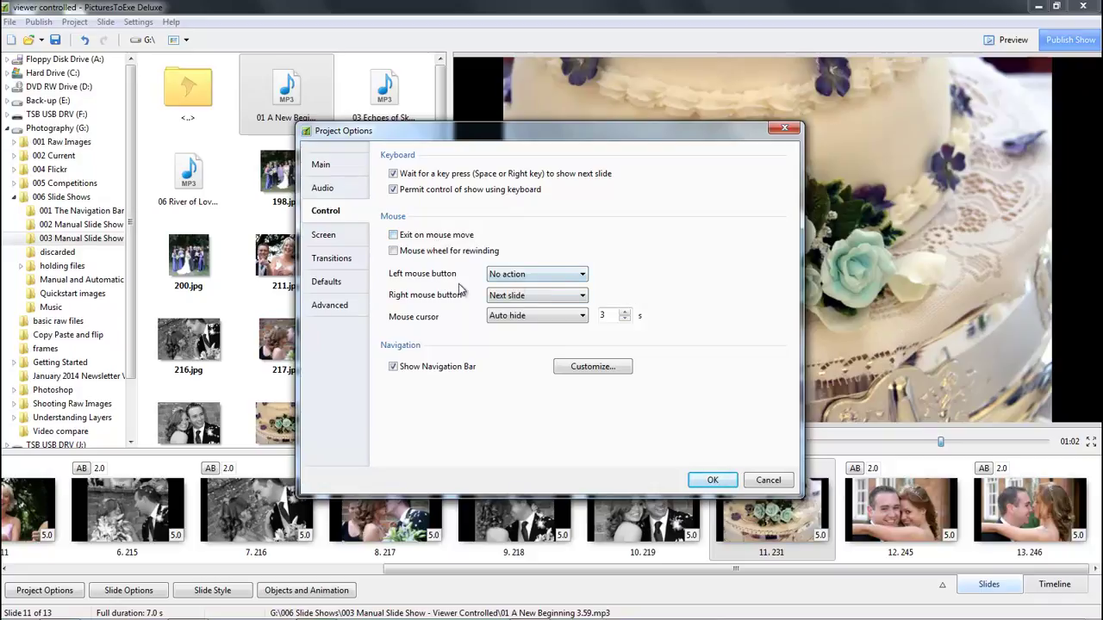
Set Left mouse button to Previous slide and Mouse cursor to Show
click(583, 277)
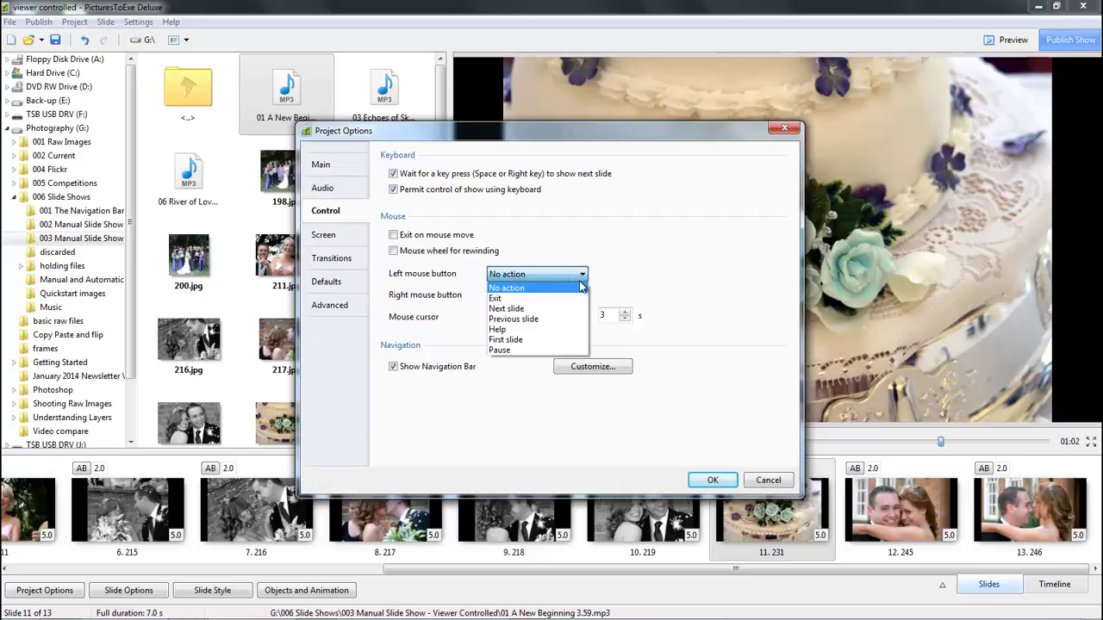
click(559, 320)
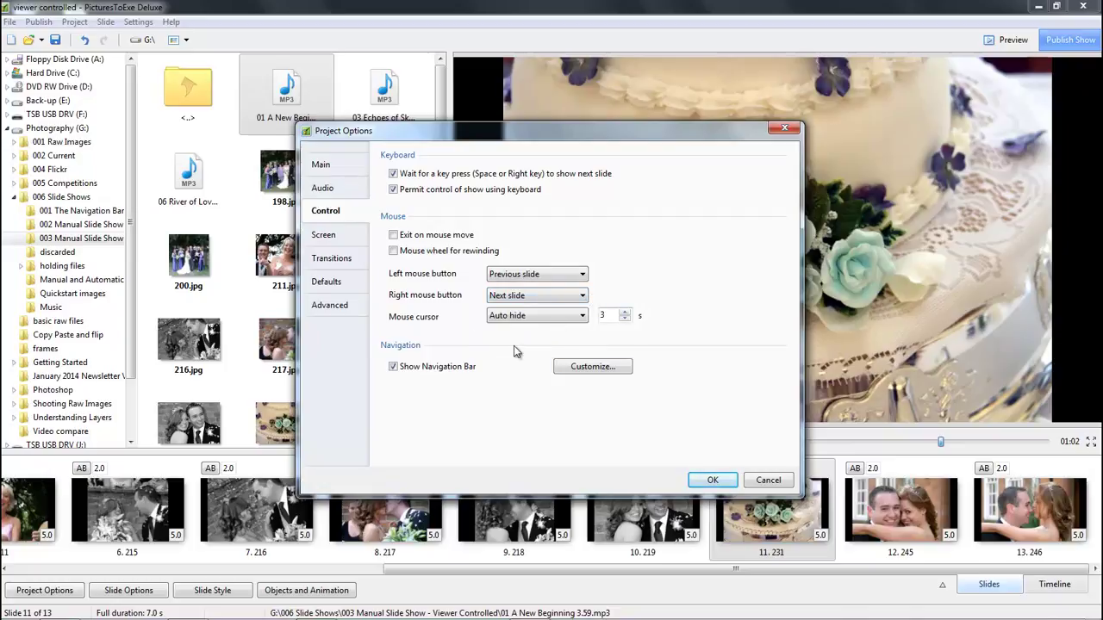
click(584, 318)
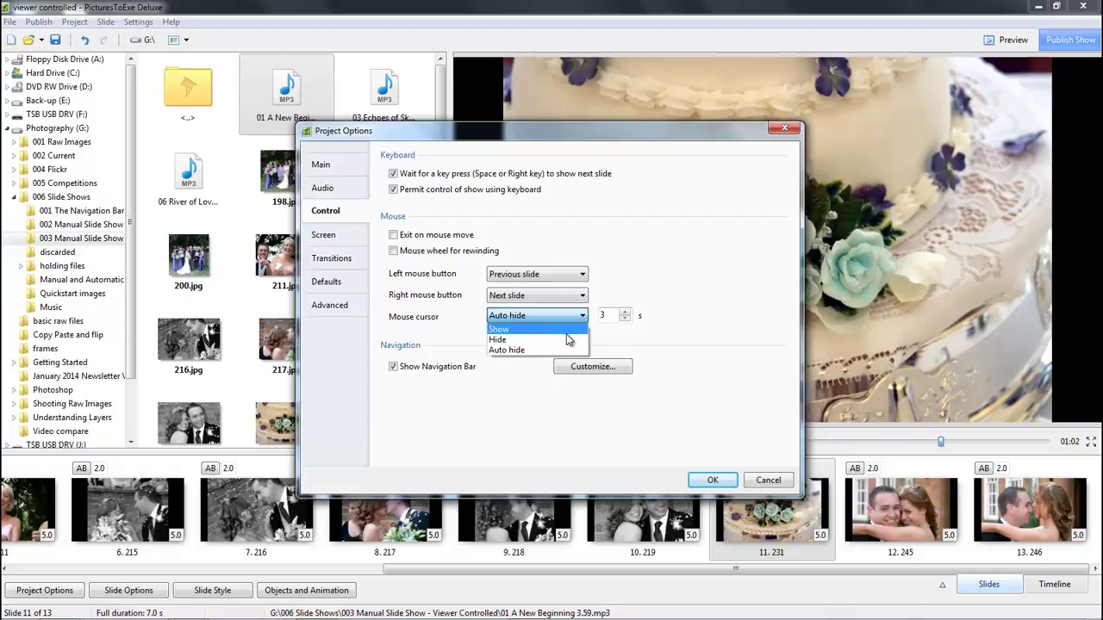
click(567, 332)
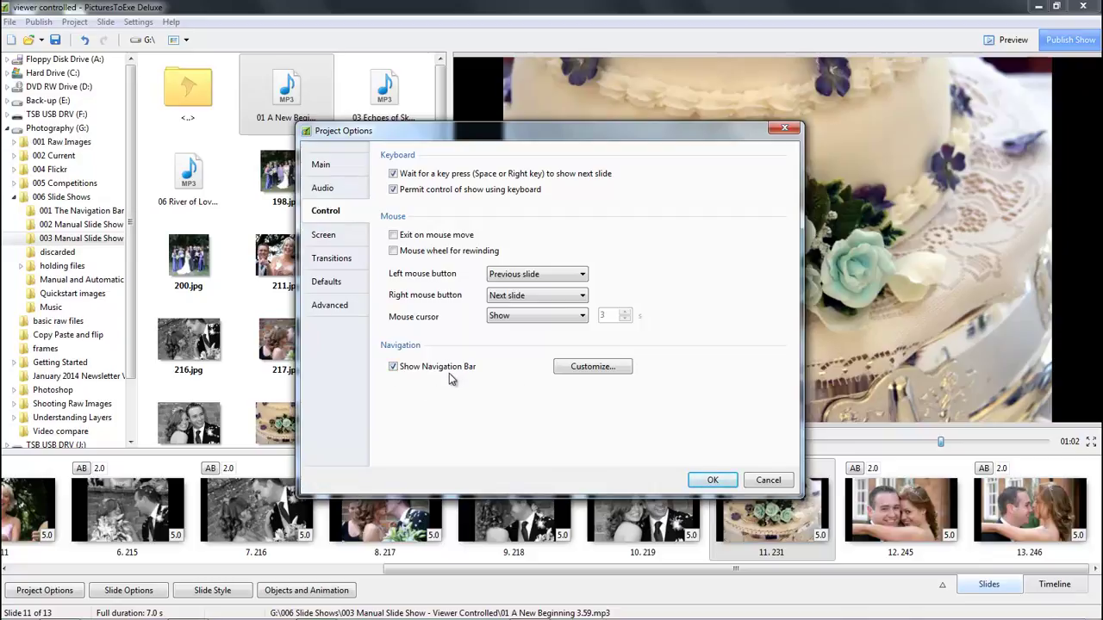
Give the navigation bar Previous slide, Next slide and Exit controls with Auto hide turned off
click(604, 368)
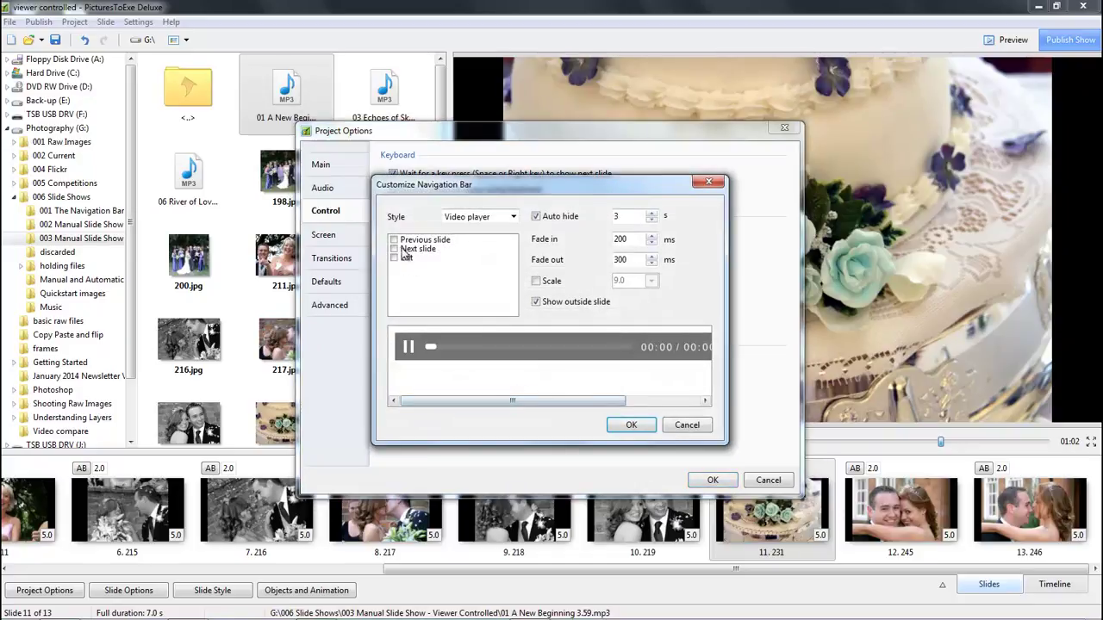
click(394, 240)
click(394, 250)
click(394, 258)
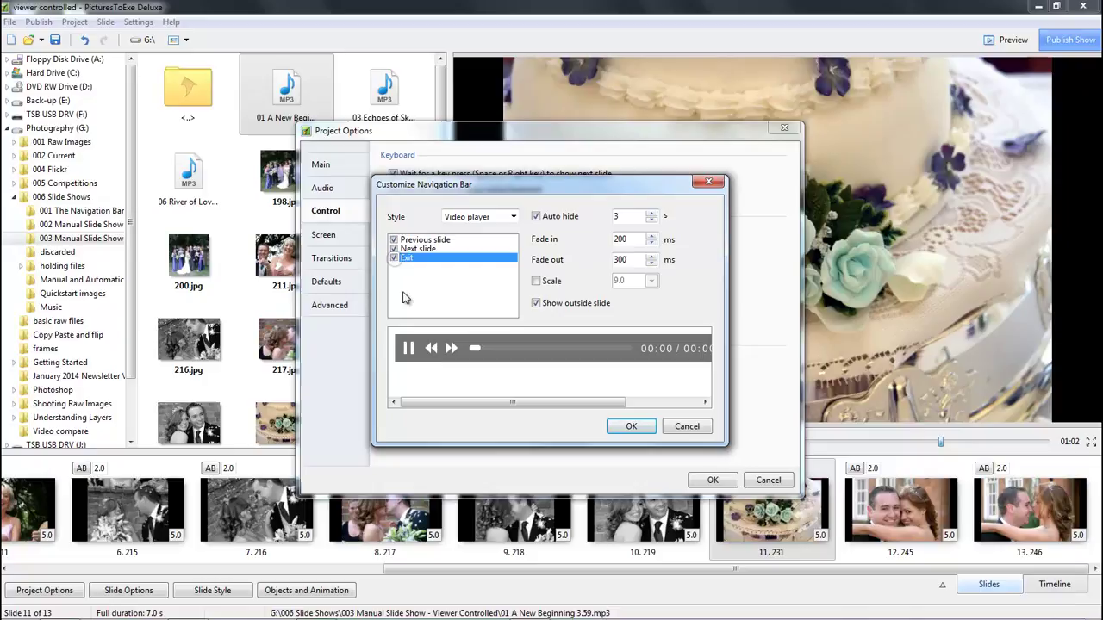
click(536, 217)
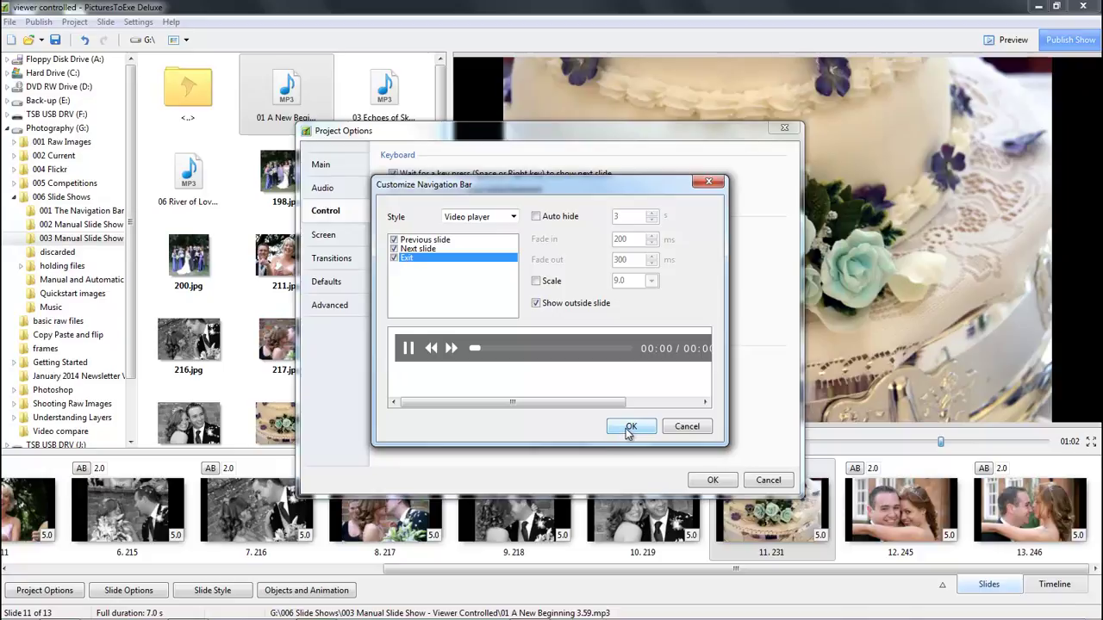
click(630, 428)
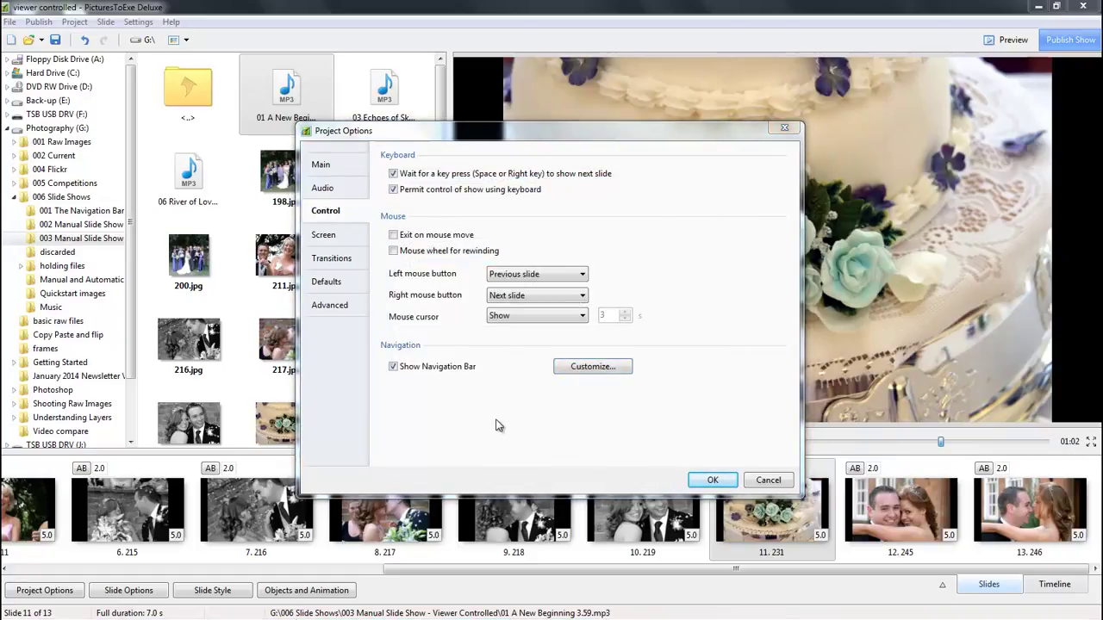
Review the Screen page, then the Transitions page showing 2.0 s Basic Dissolve
click(324, 236)
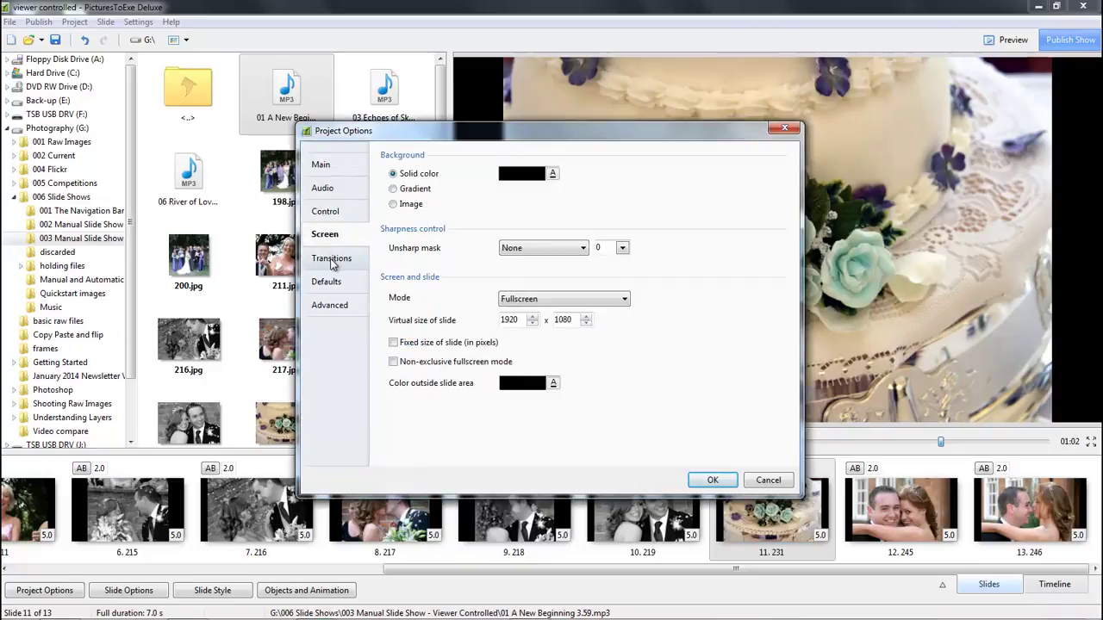
click(332, 261)
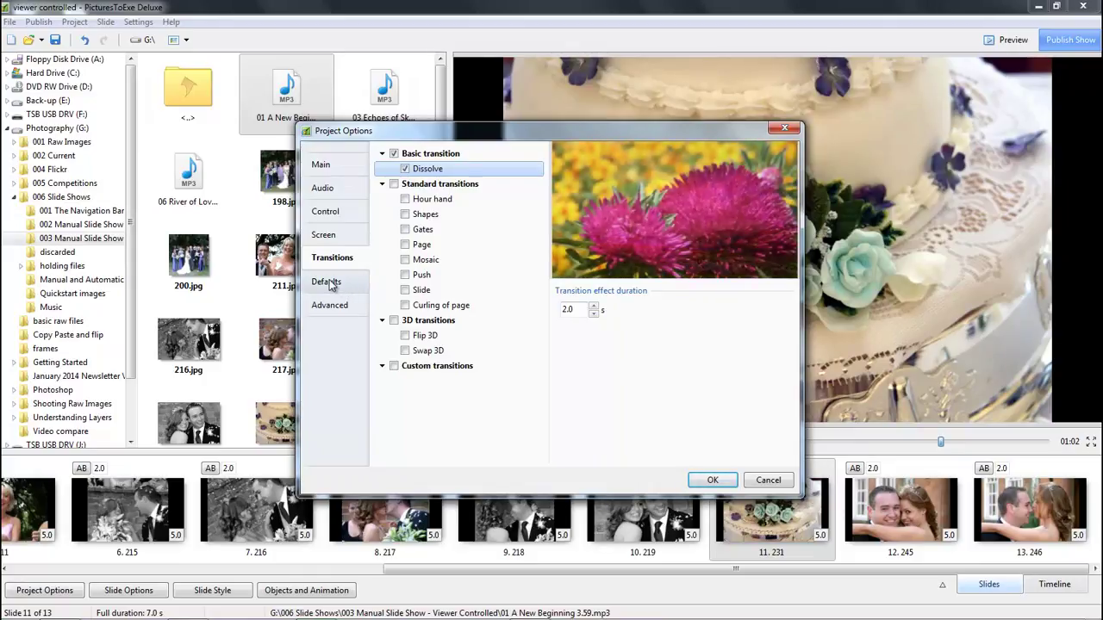
Set the Defaults page text comment for new slides to the <%MainImg.FileName%> Picture Name template
click(328, 283)
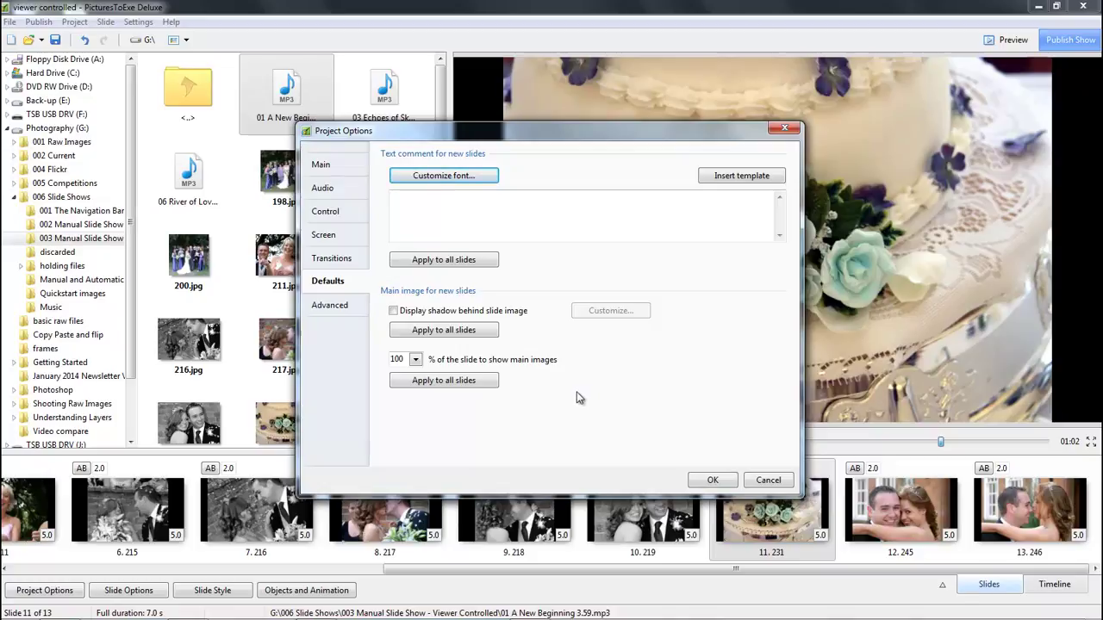
click(742, 178)
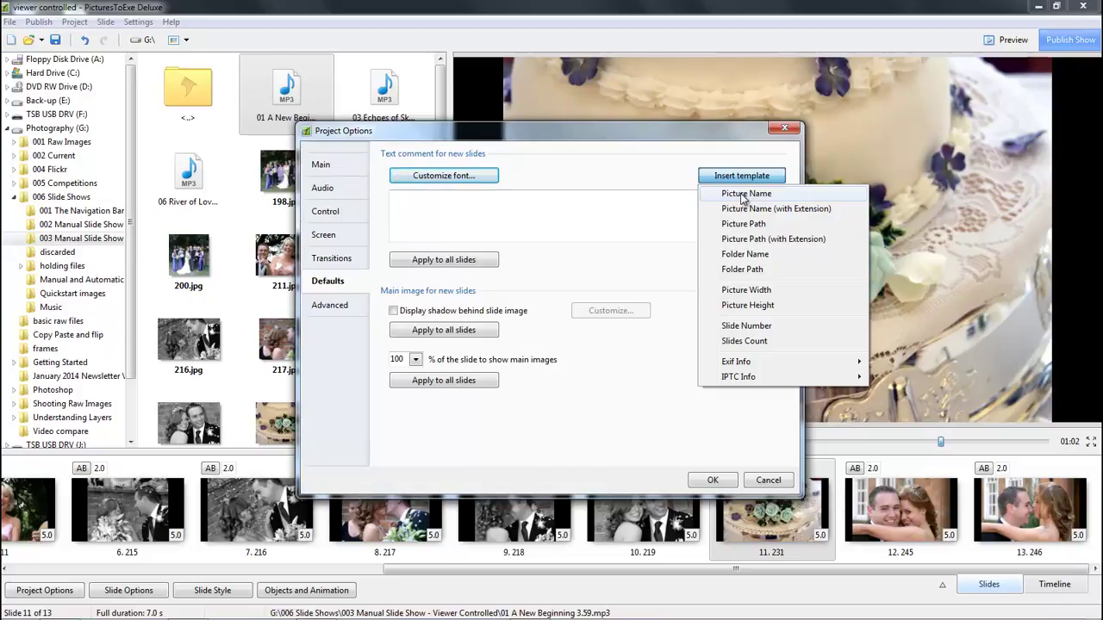
click(745, 196)
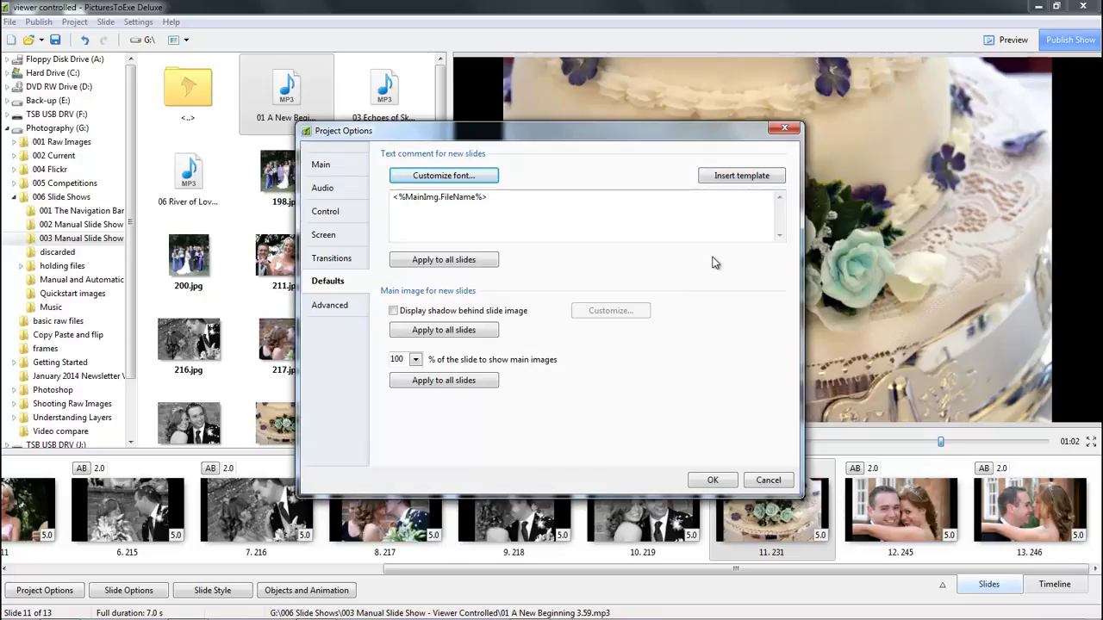
Format comments in Arial at the Top position and apply the picture-name comment to all slides
click(442, 177)
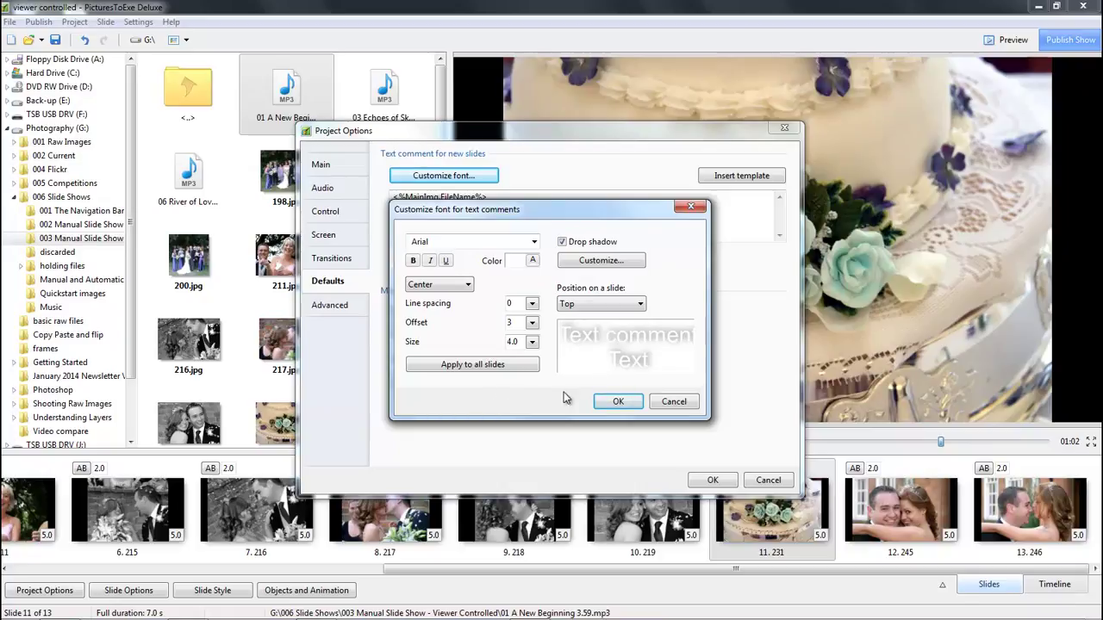
click(640, 305)
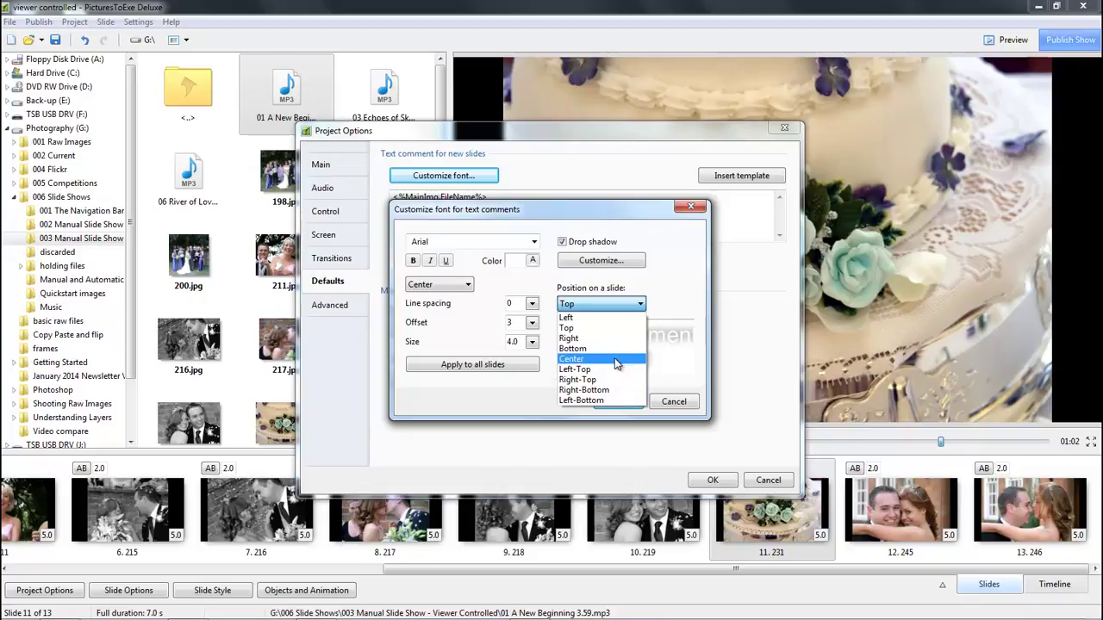
click(608, 308)
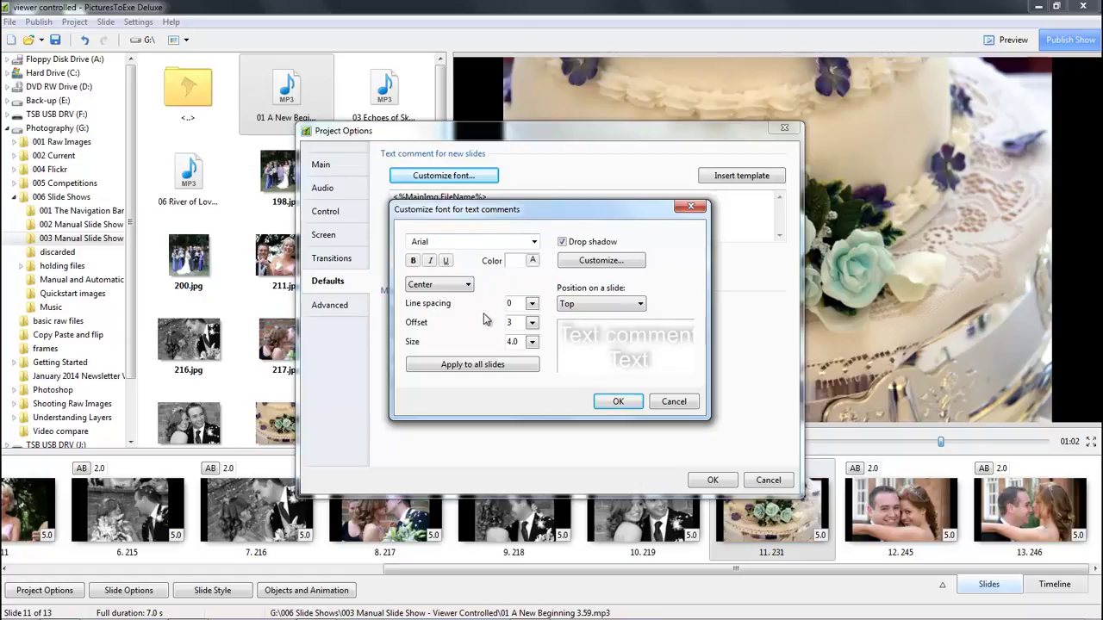
click(463, 368)
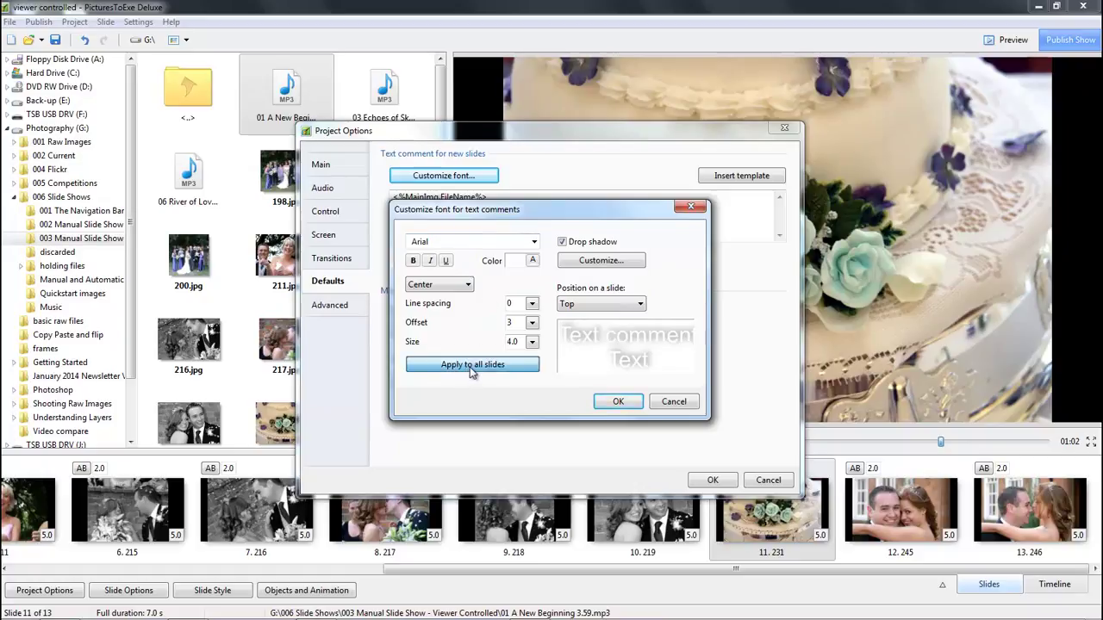
click(614, 403)
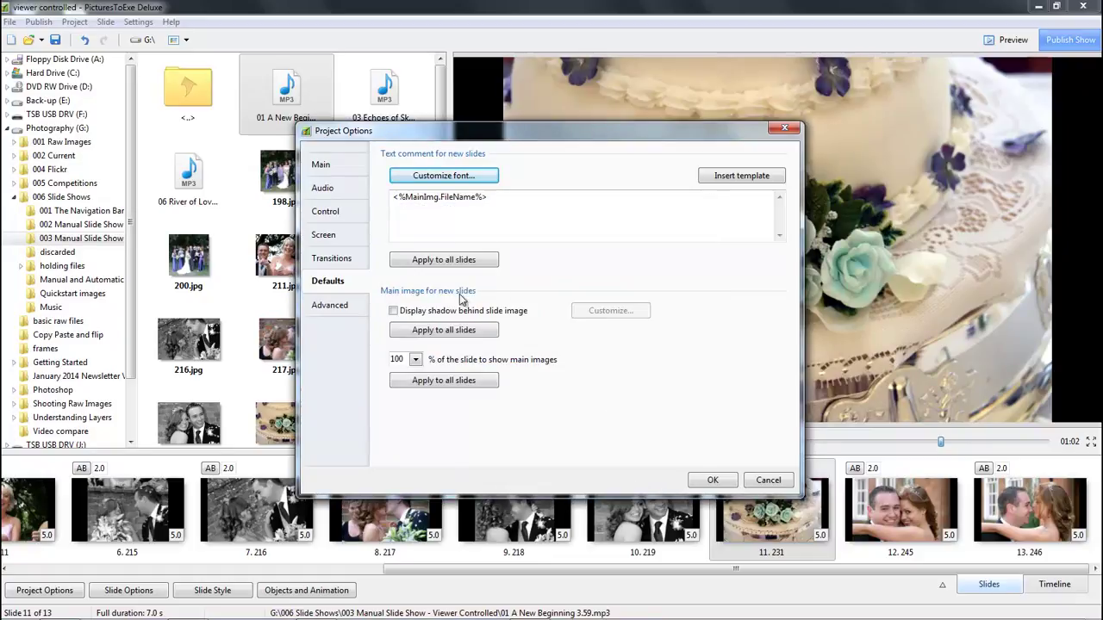
click(441, 264)
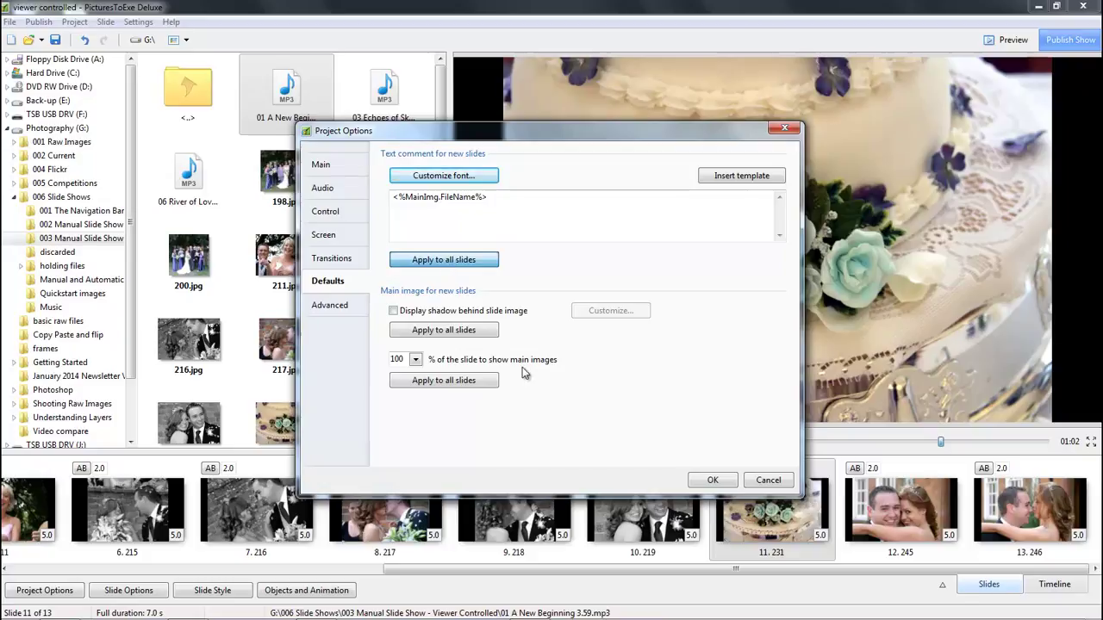
Close Project Options and step through slides 245, 246 and back to 219 to check captions
click(714, 484)
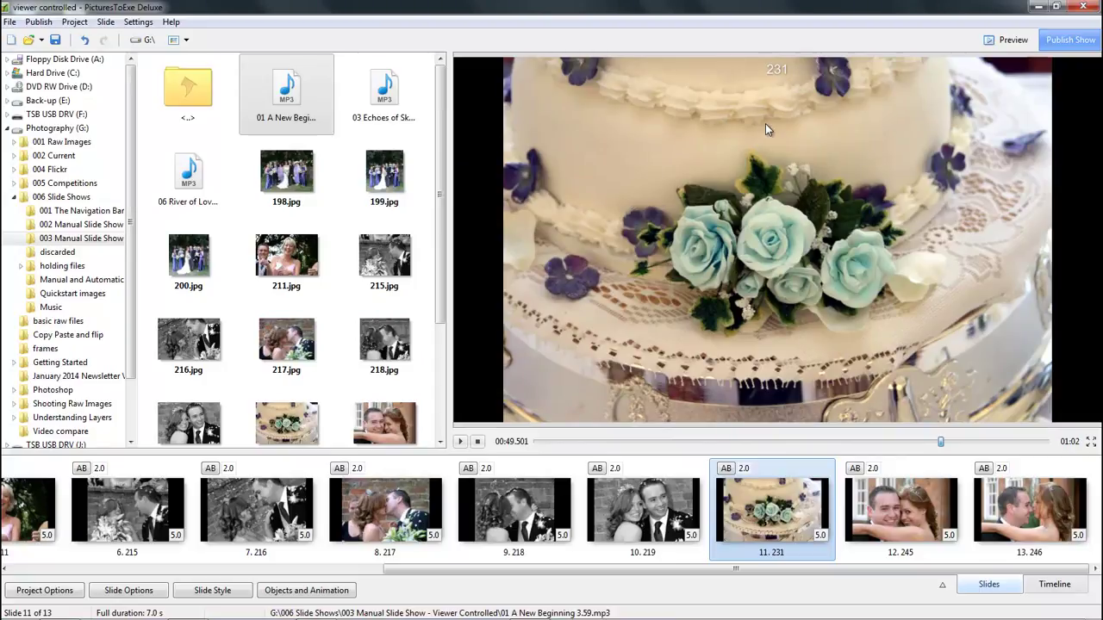
key(Right)
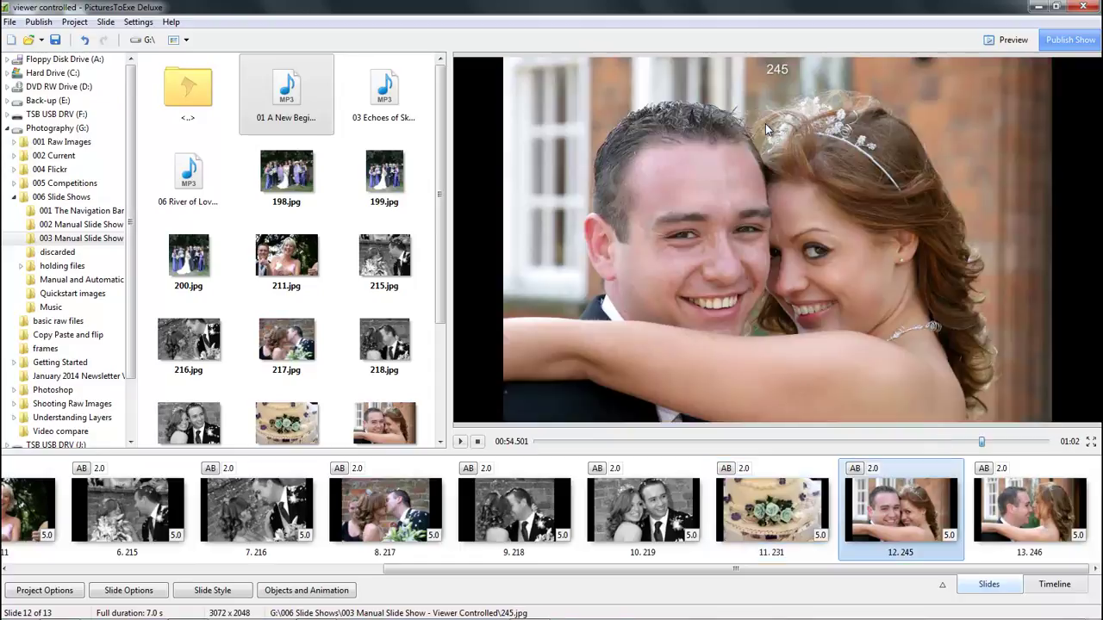
key(Right)
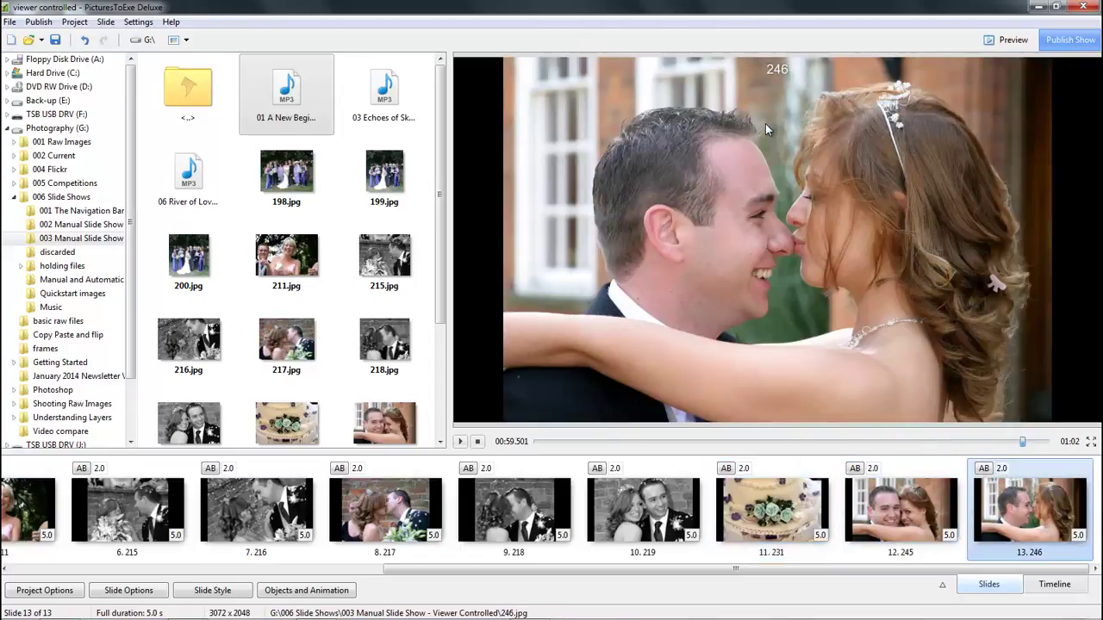
key(Left)
key(Left)
key(Left)
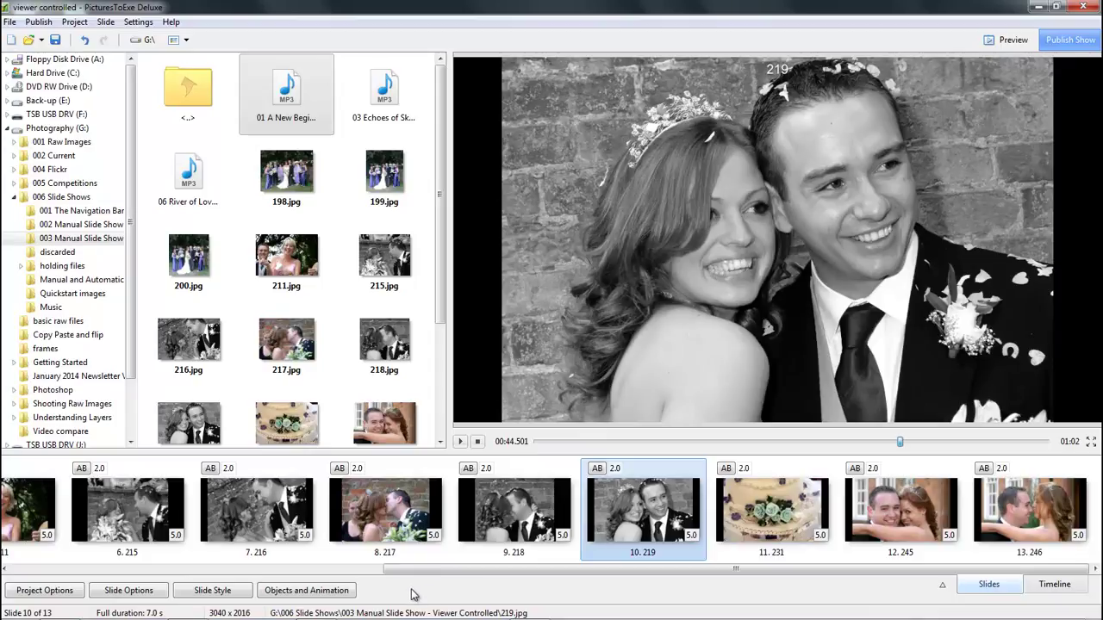
Untick Synchronize soundtrack and slides on the Advanced page of Project Options
click(43, 593)
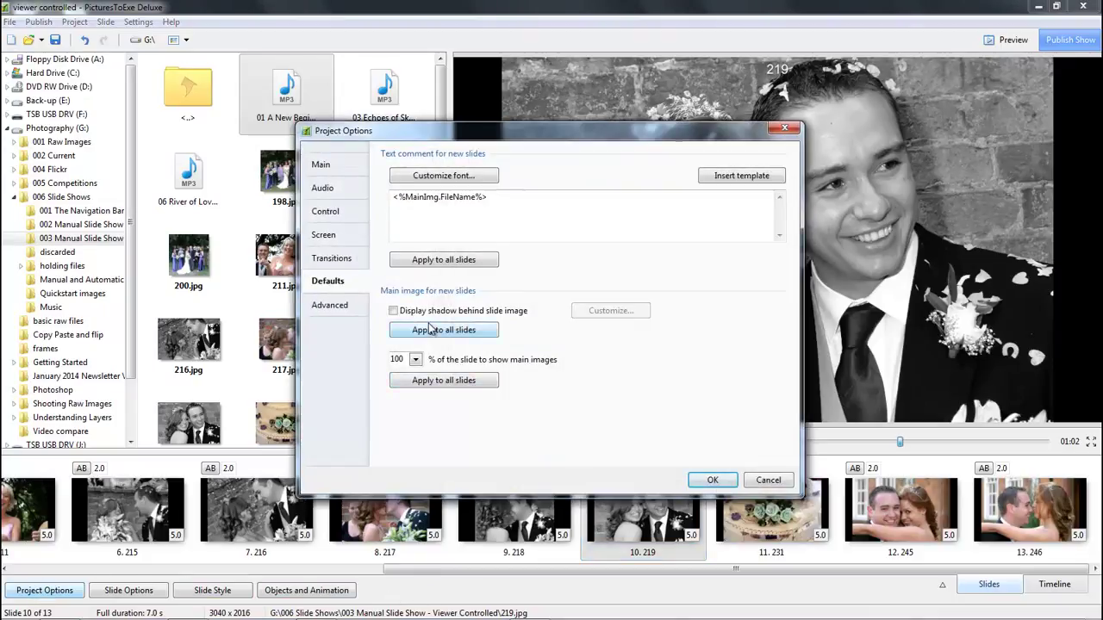
click(329, 311)
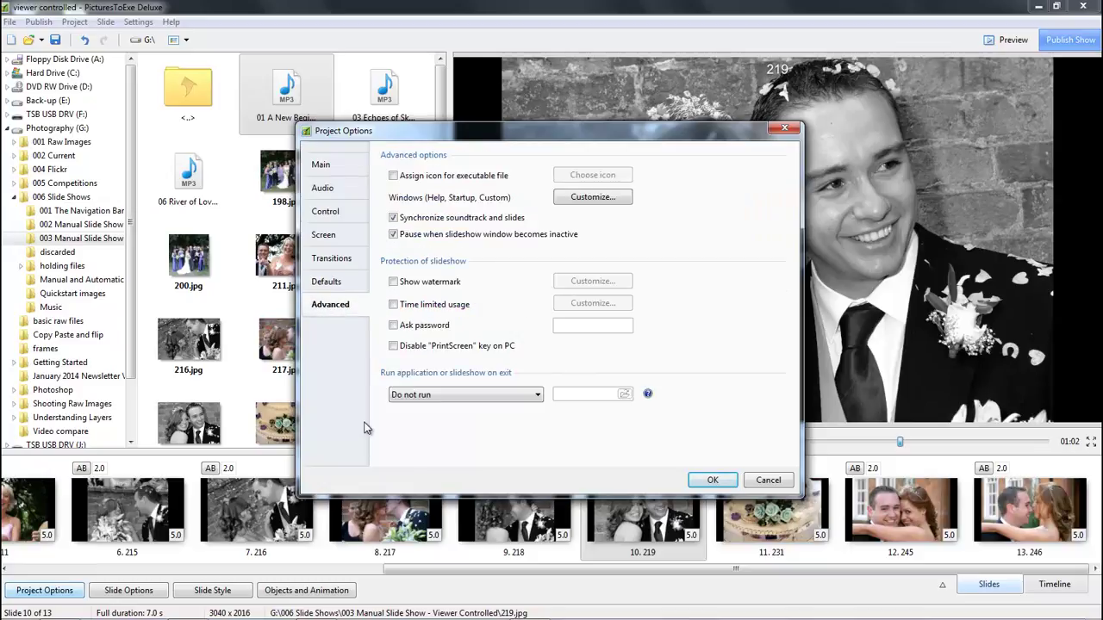
click(393, 218)
Keep the options and save the project, replacing viewer controlled.pte
click(713, 480)
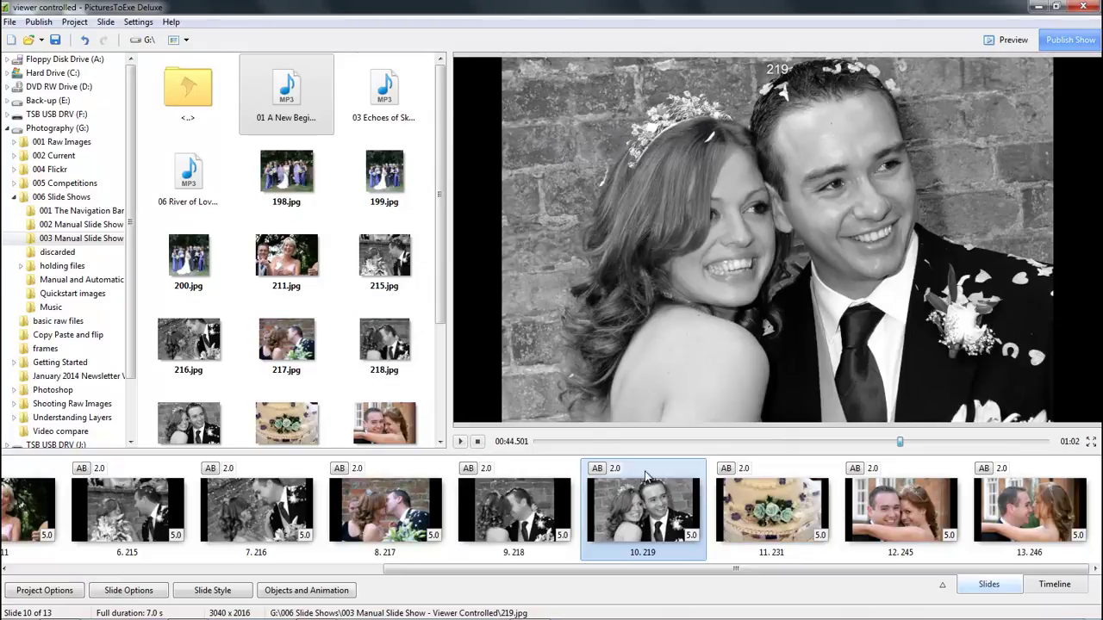
click(11, 22)
click(39, 90)
click(525, 506)
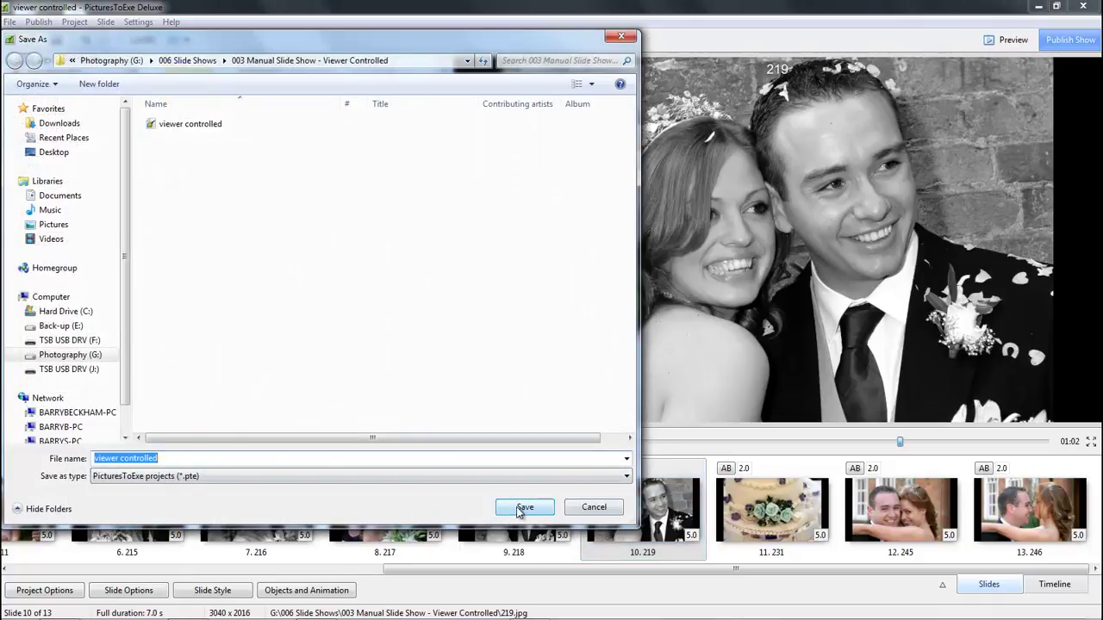
click(593, 322)
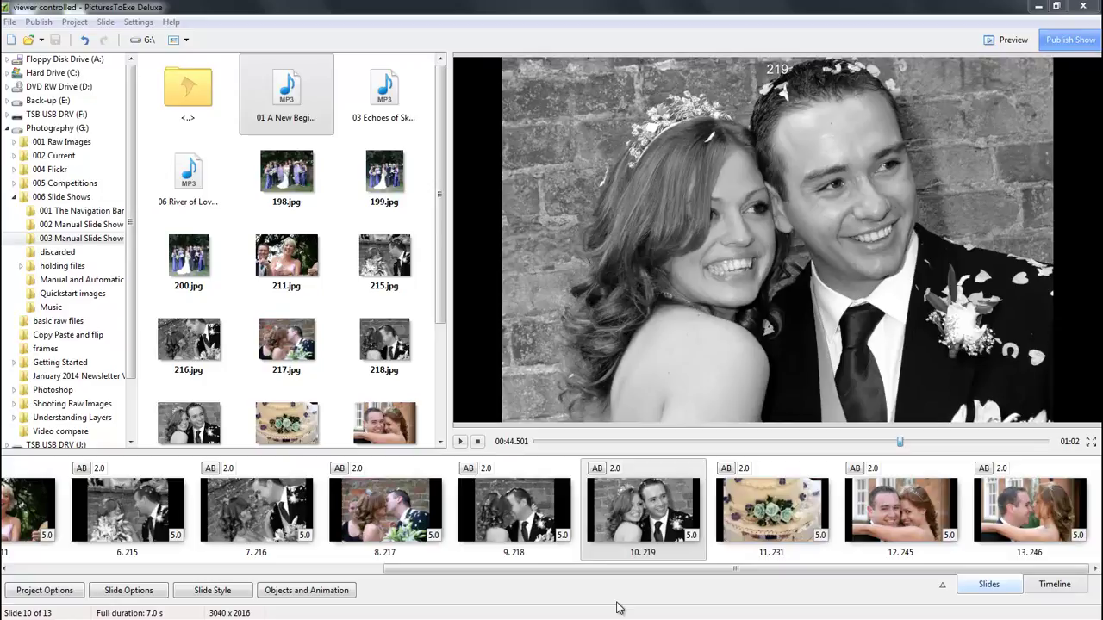
Jump to the last slide, 246
key(End)
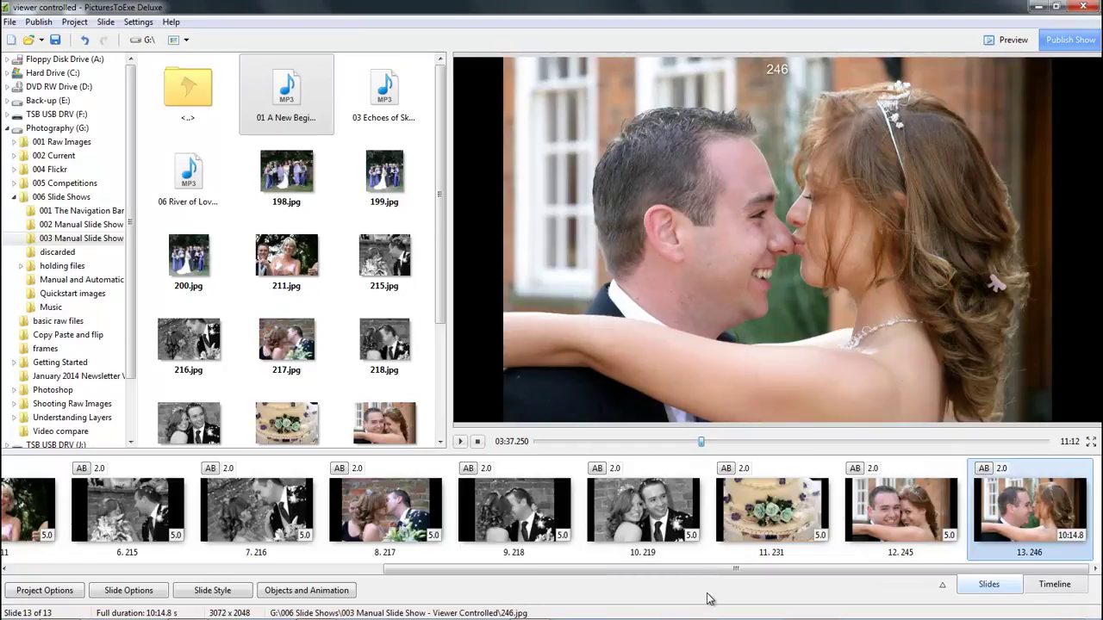
In the timeline view, play the soundtrack from about 3:35 and then stop it
click(1055, 585)
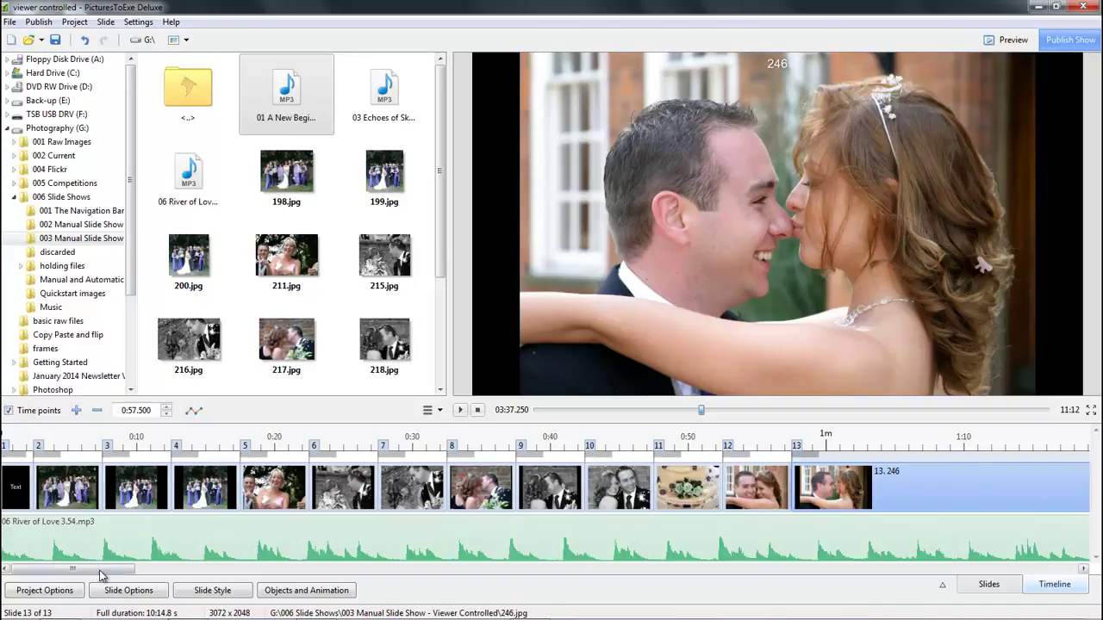
drag(104, 570, 376, 592)
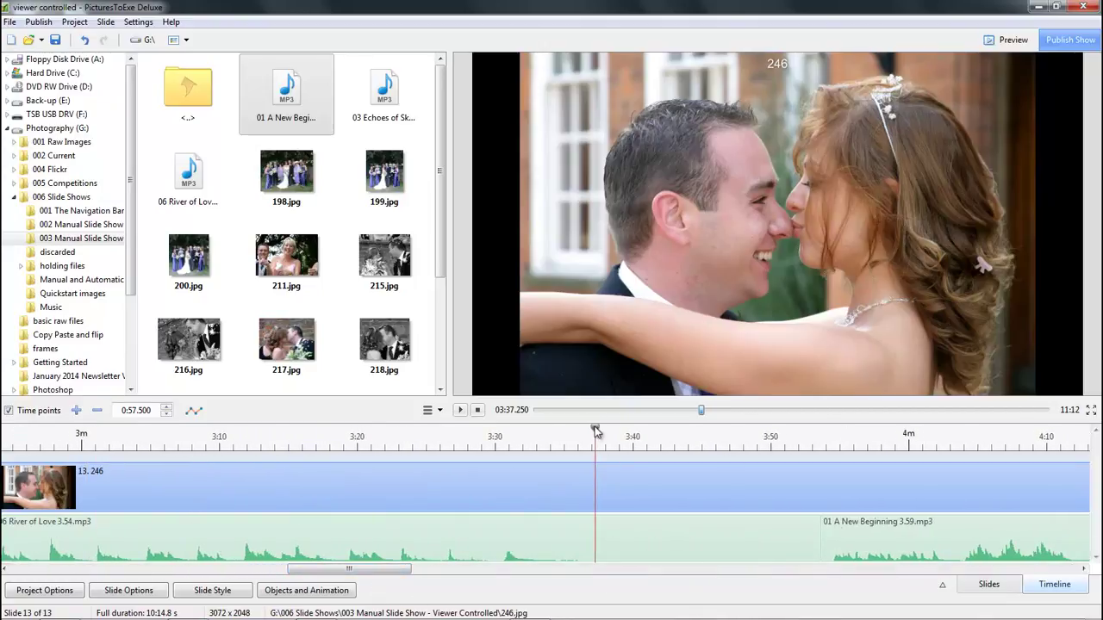
drag(595, 430, 571, 442)
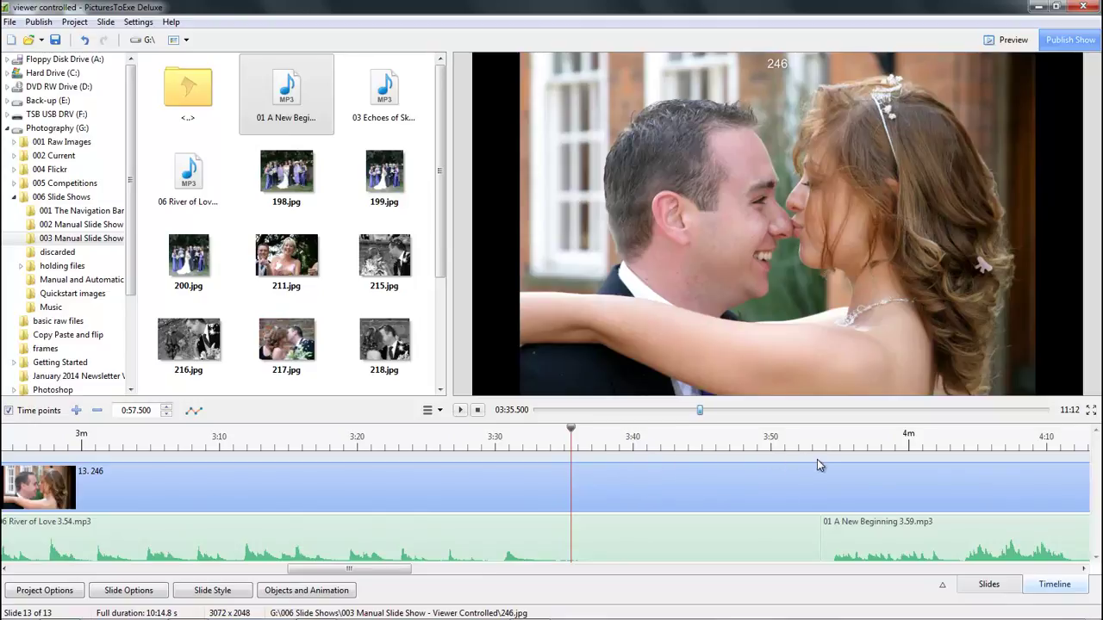
click(460, 411)
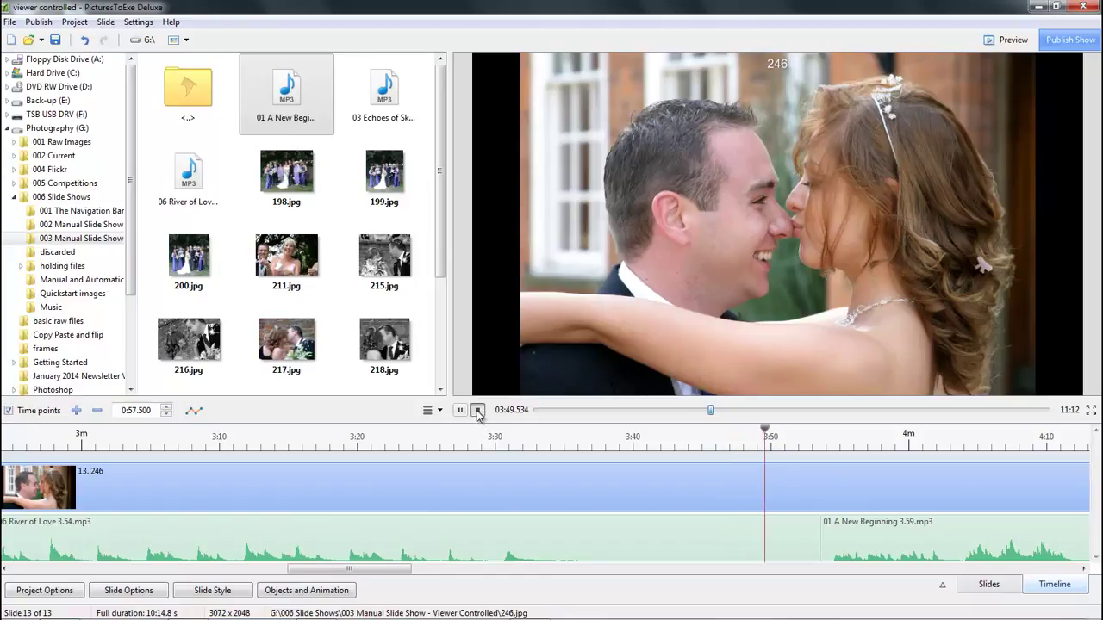
click(478, 411)
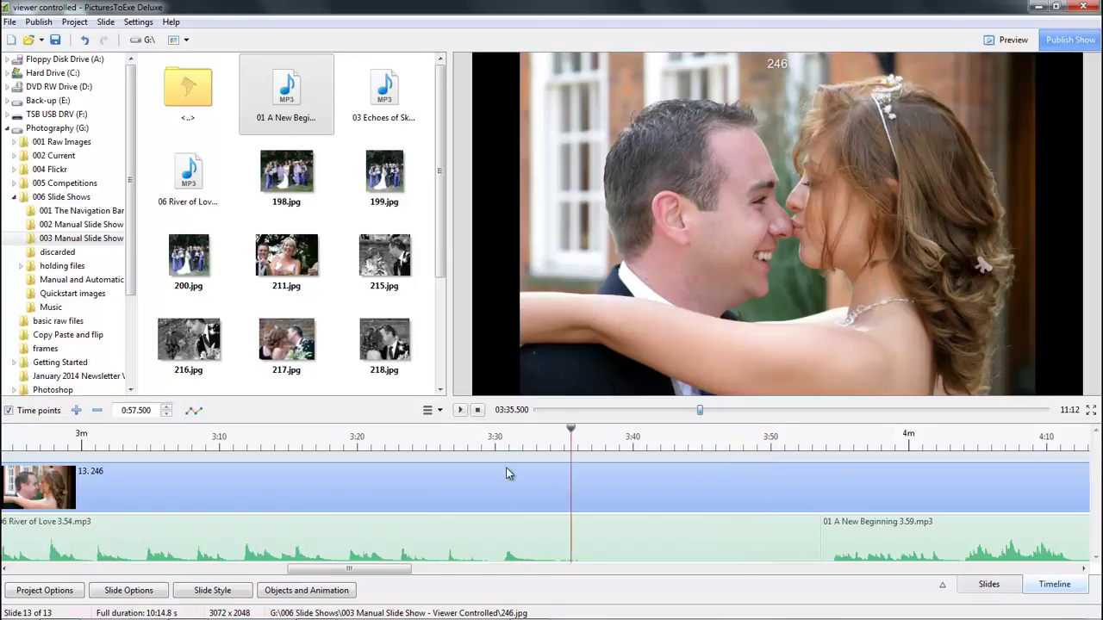
Overlap 01 A New Beginning onto River of Love's end and preview the crossfade from 3:29.85
click(885, 540)
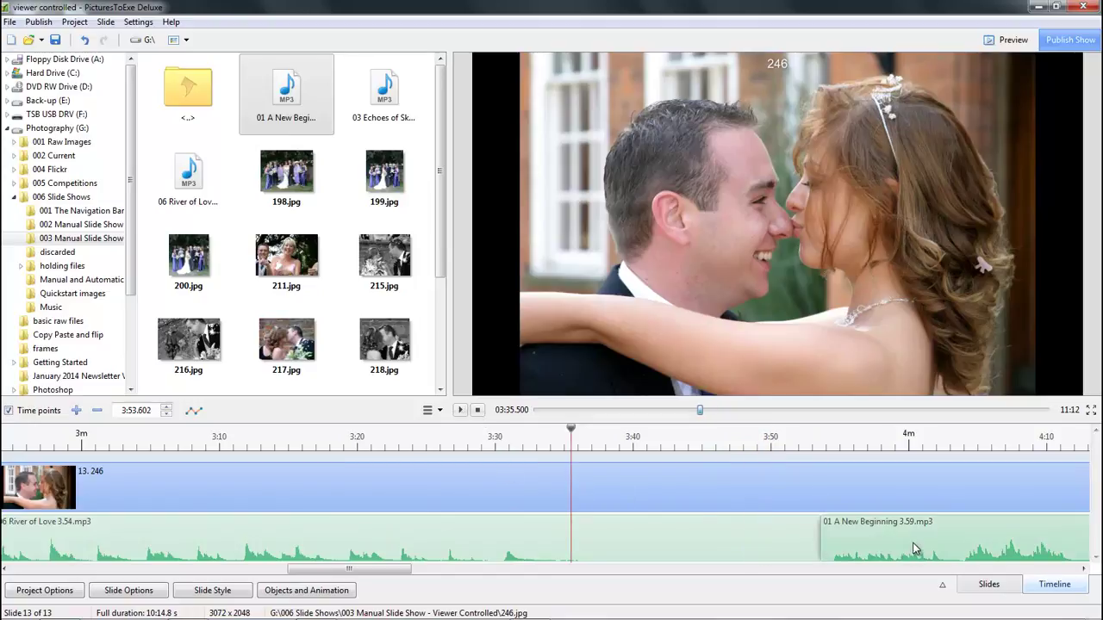
drag(916, 549, 646, 549)
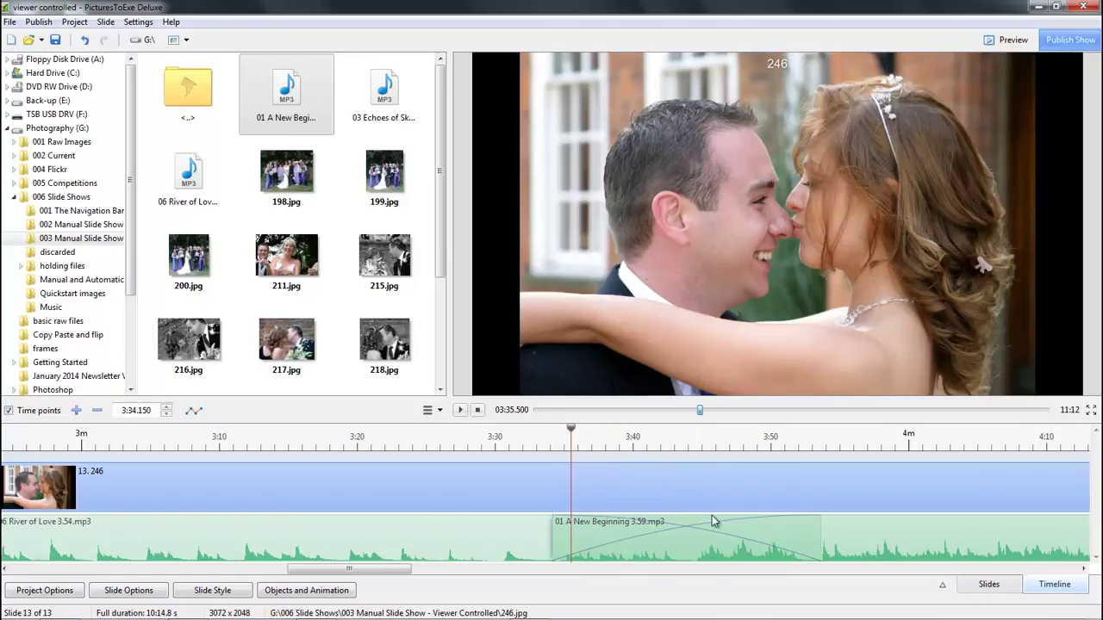
click(496, 435)
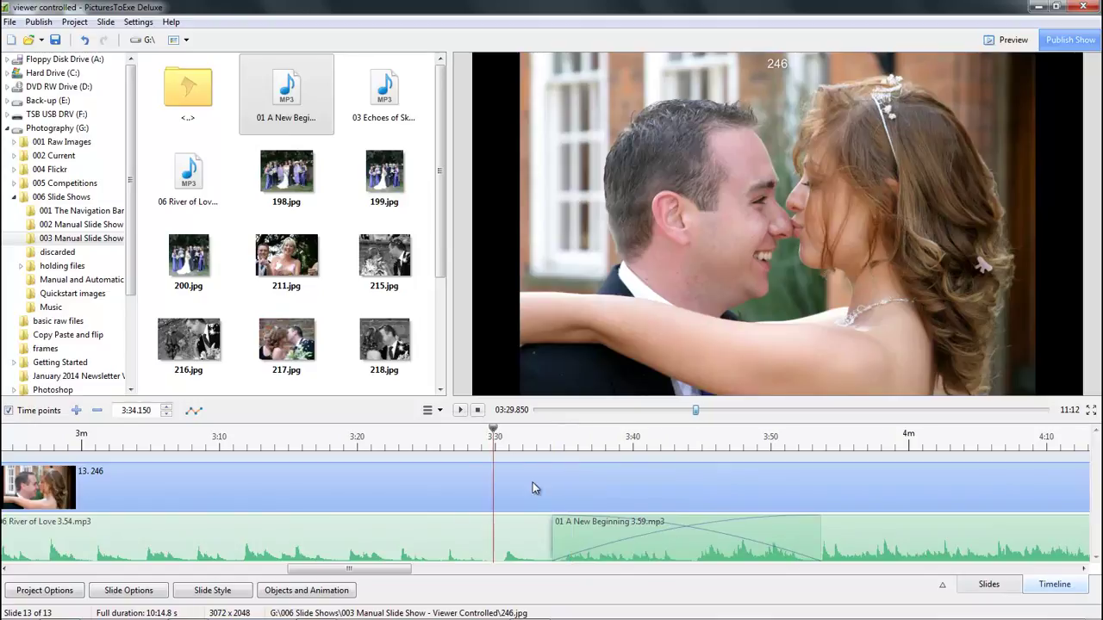
drag(618, 533, 627, 532)
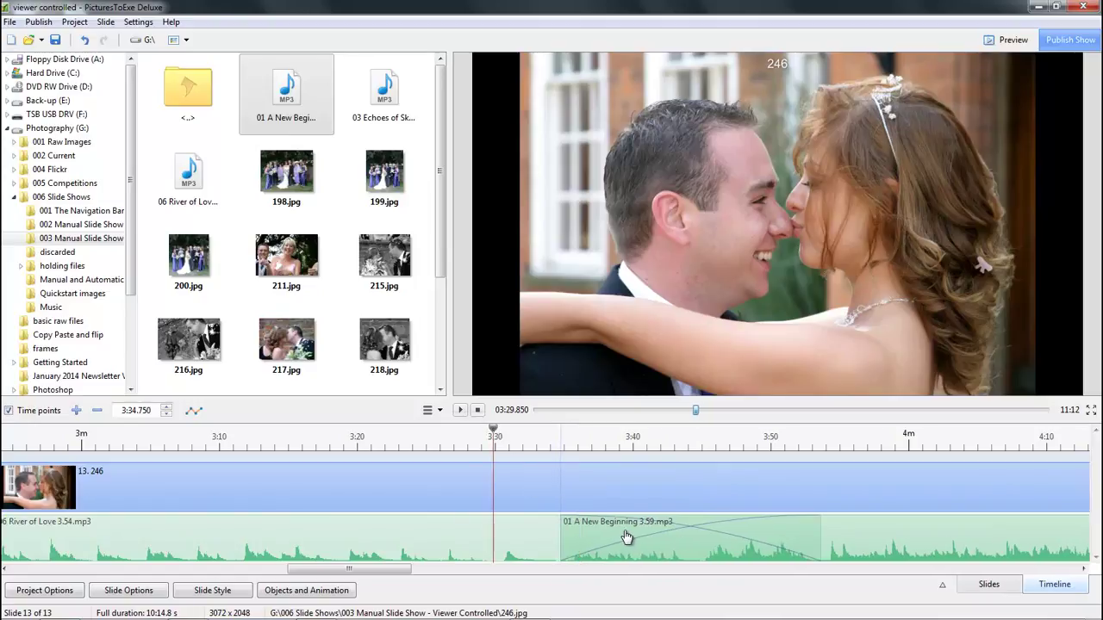
click(460, 411)
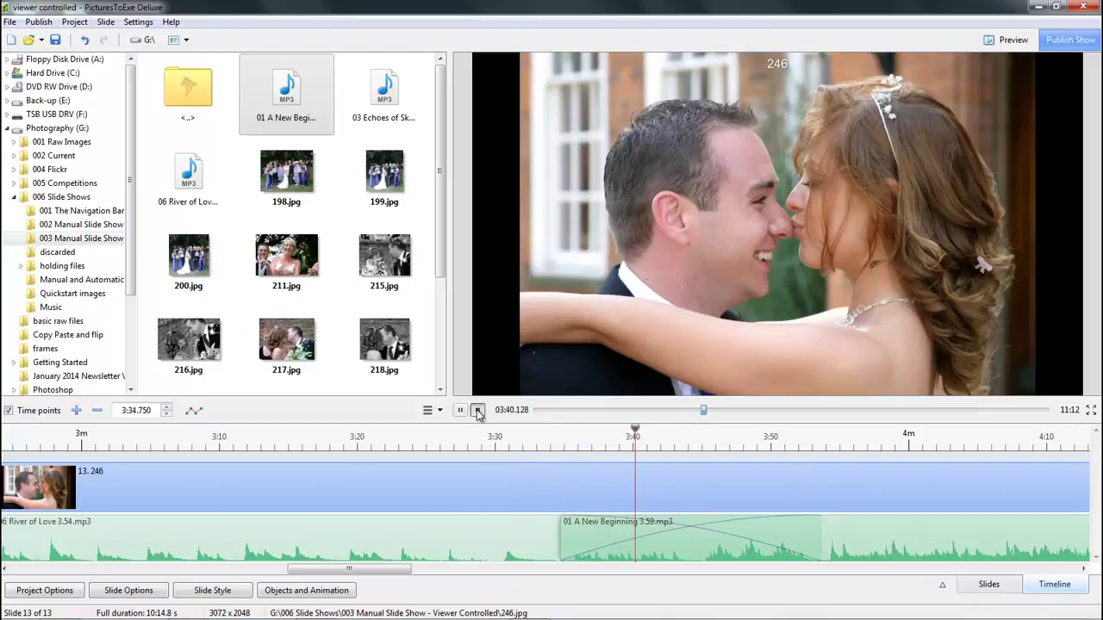
click(492, 435)
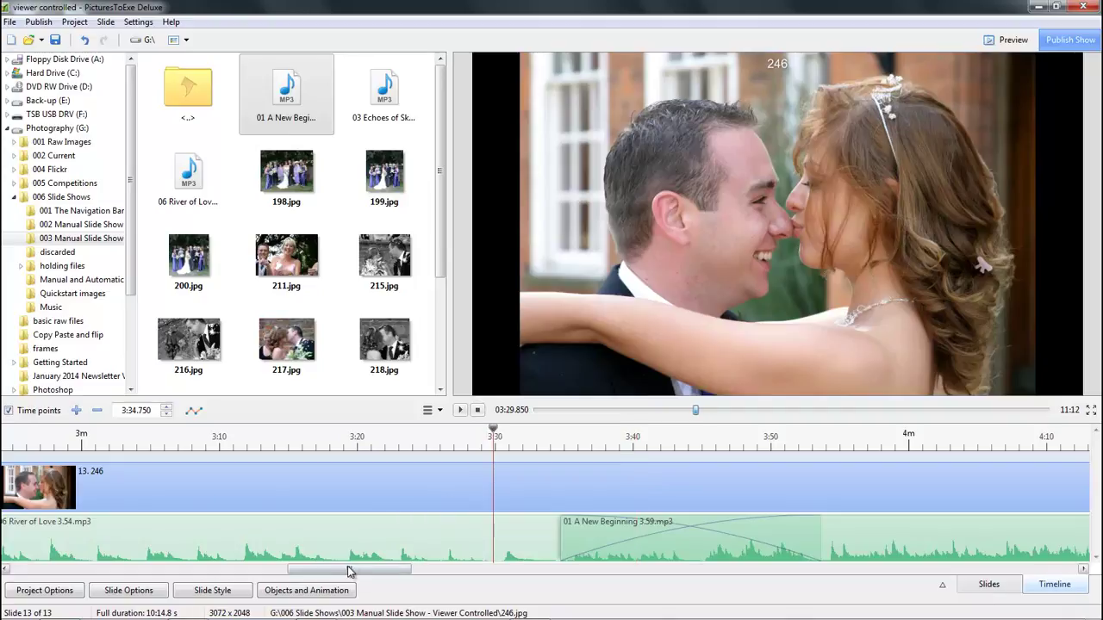
Overlap 03 Echoes of Sky onto A New Beginning's end and preview the crossfade from 7:10
drag(349, 571, 728, 591)
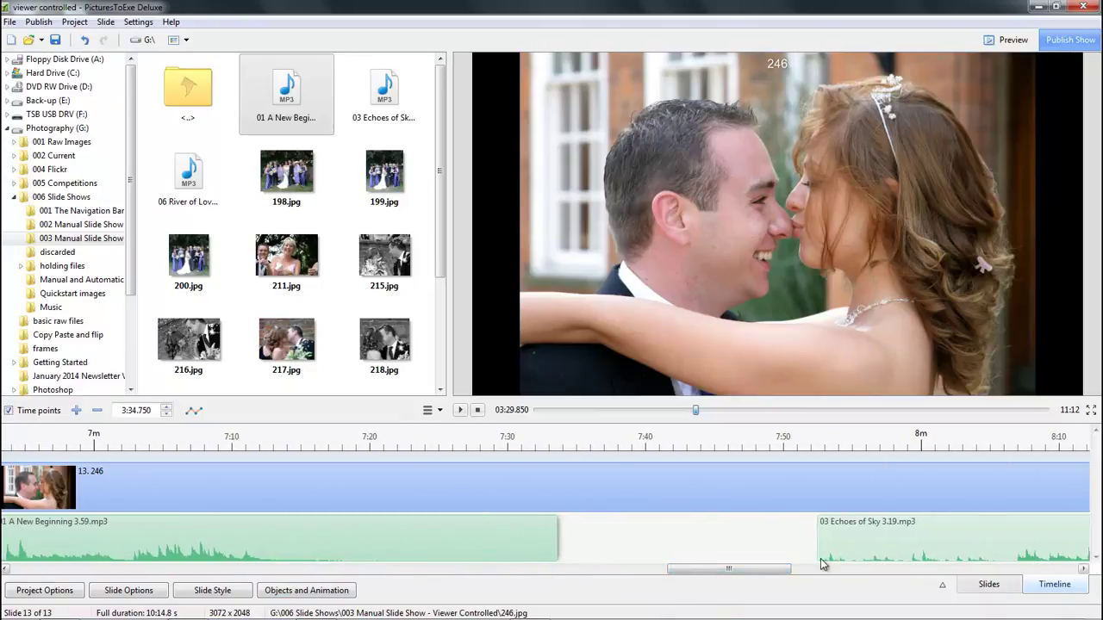
drag(938, 552, 382, 526)
click(236, 438)
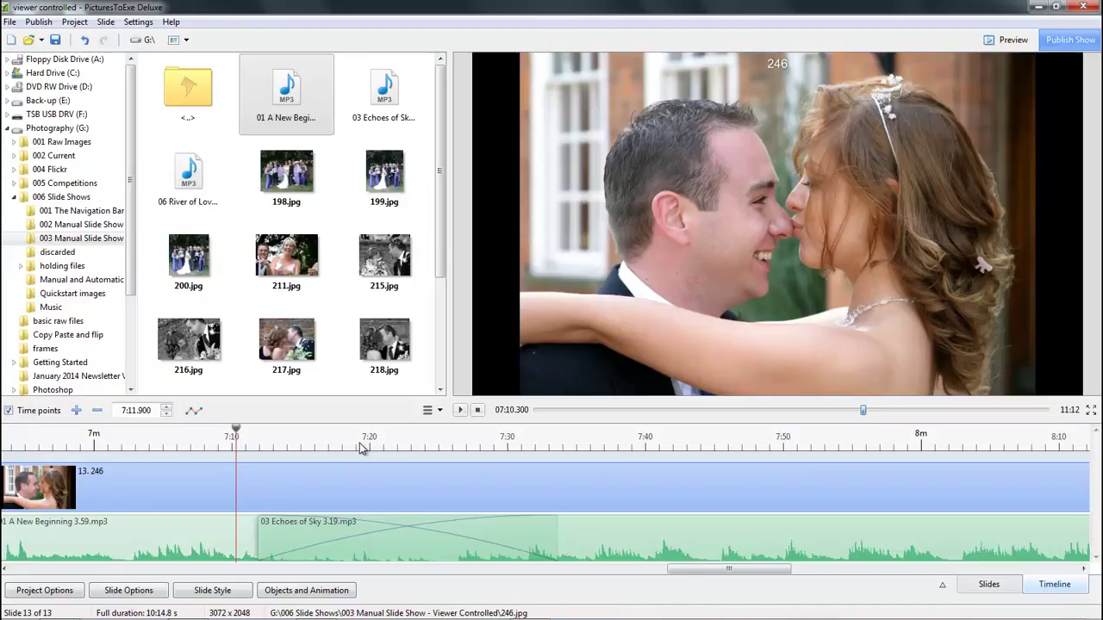
click(460, 411)
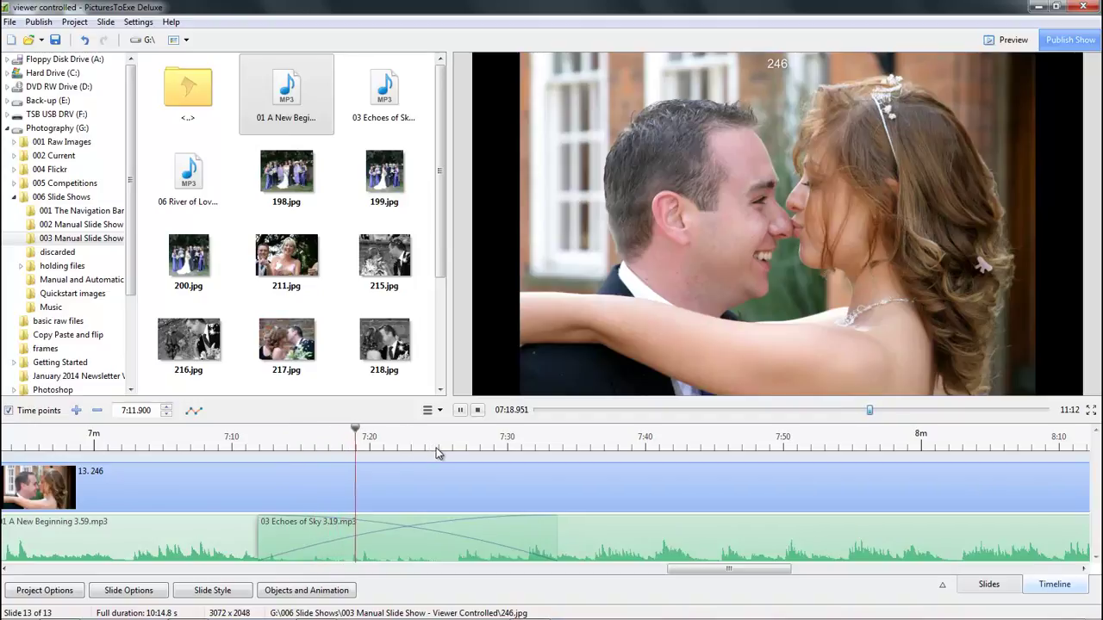
click(478, 411)
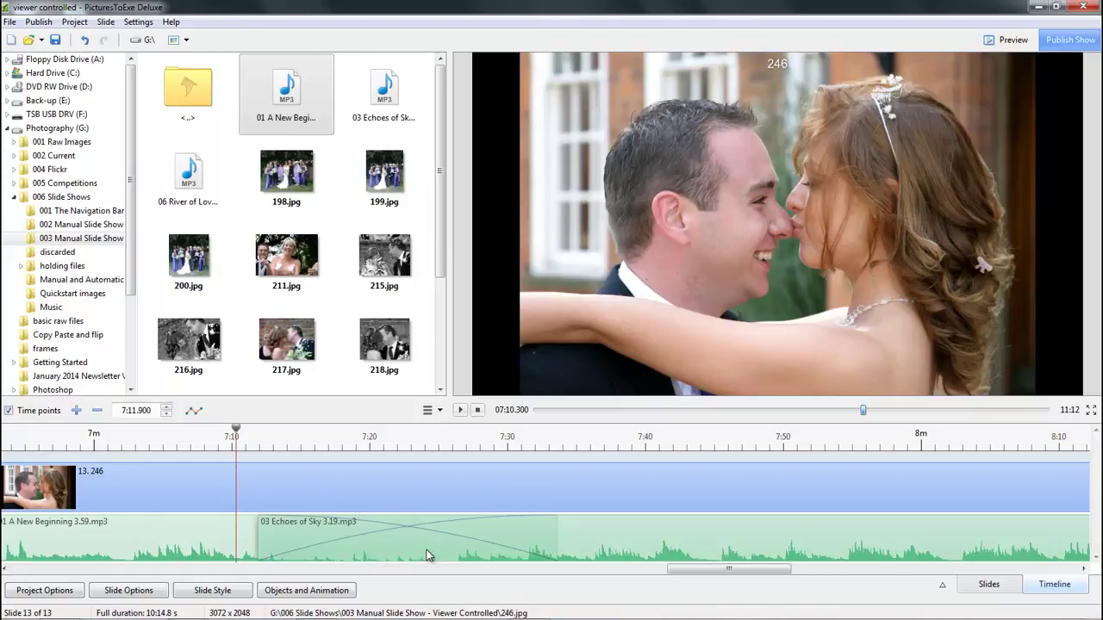
drag(748, 568, 84, 575)
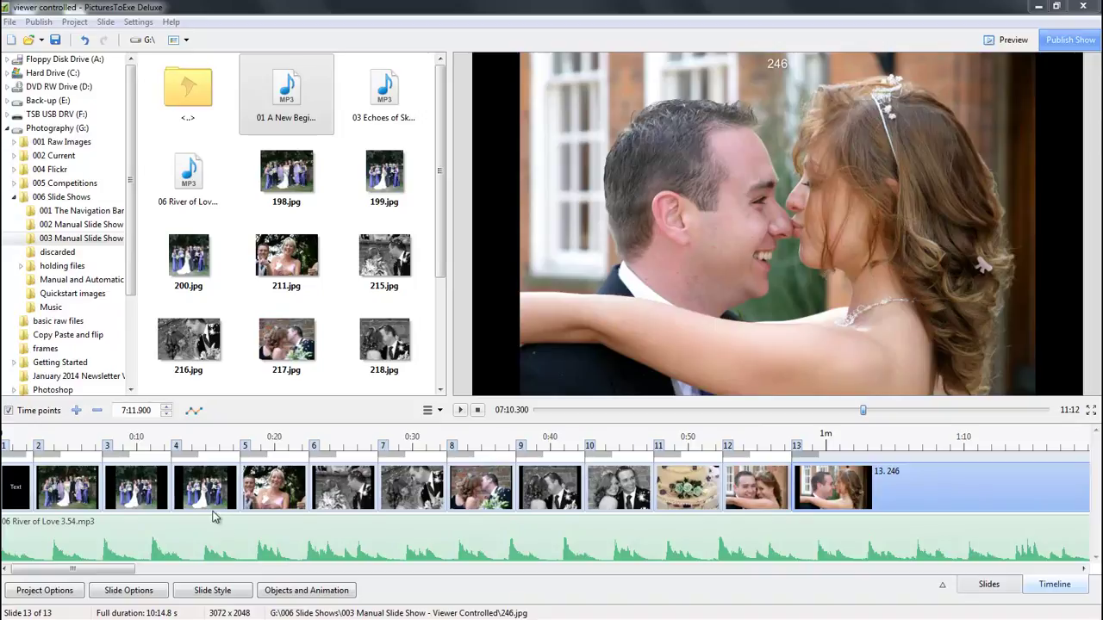
Show the volume envelope and add a point near 0:20.5, undoing the lowered level back to 100%
click(194, 411)
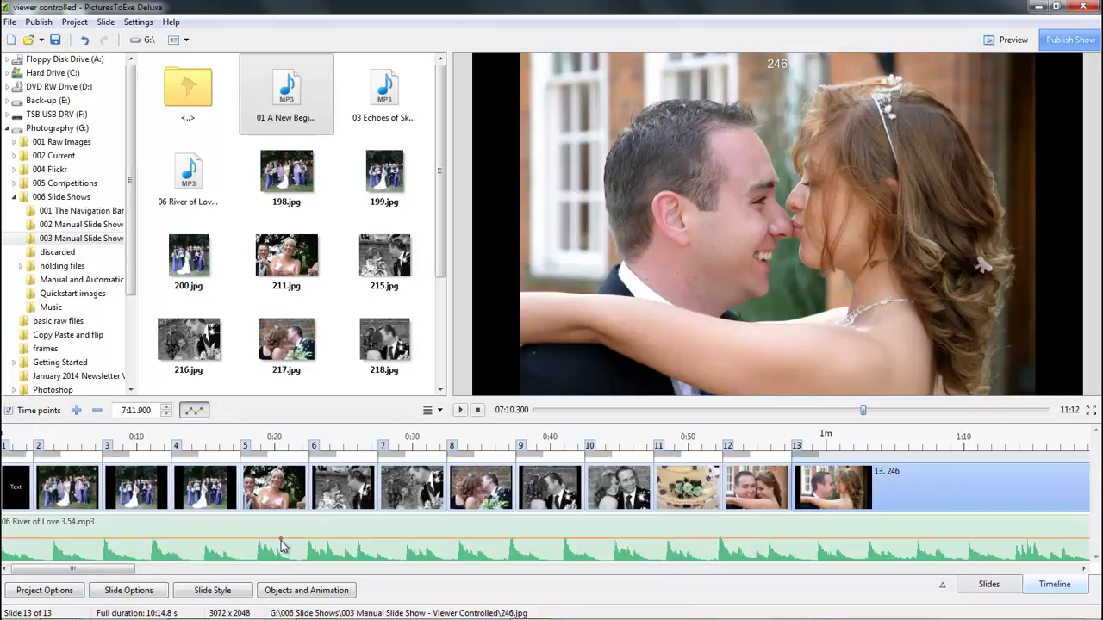
click(281, 540)
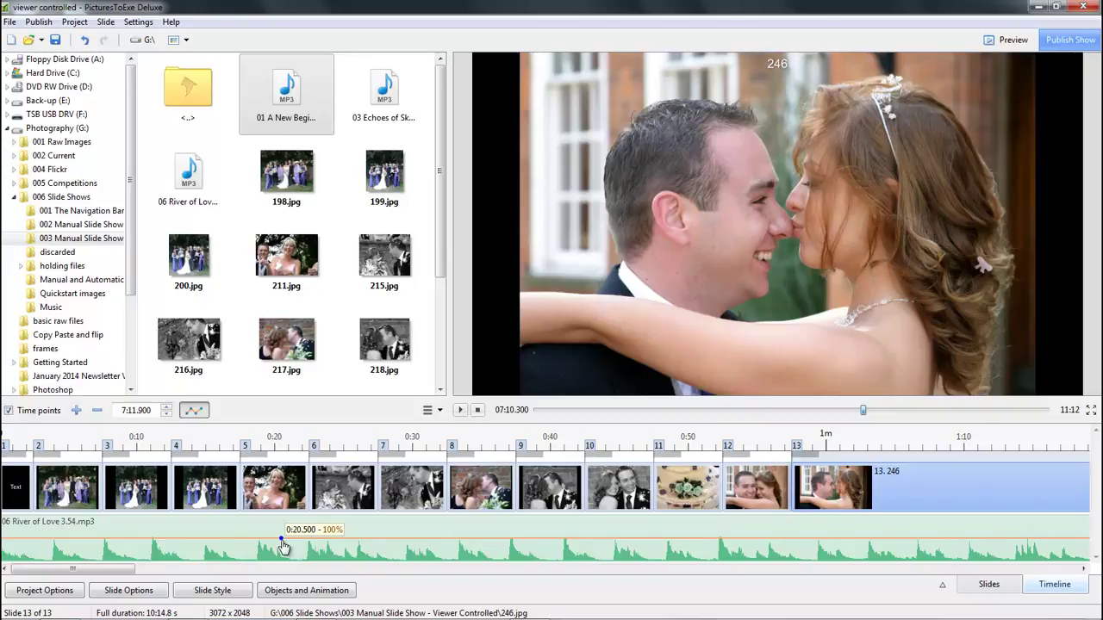
drag(282, 541, 286, 554)
drag(285, 555, 285, 555)
key(ctrl+z)
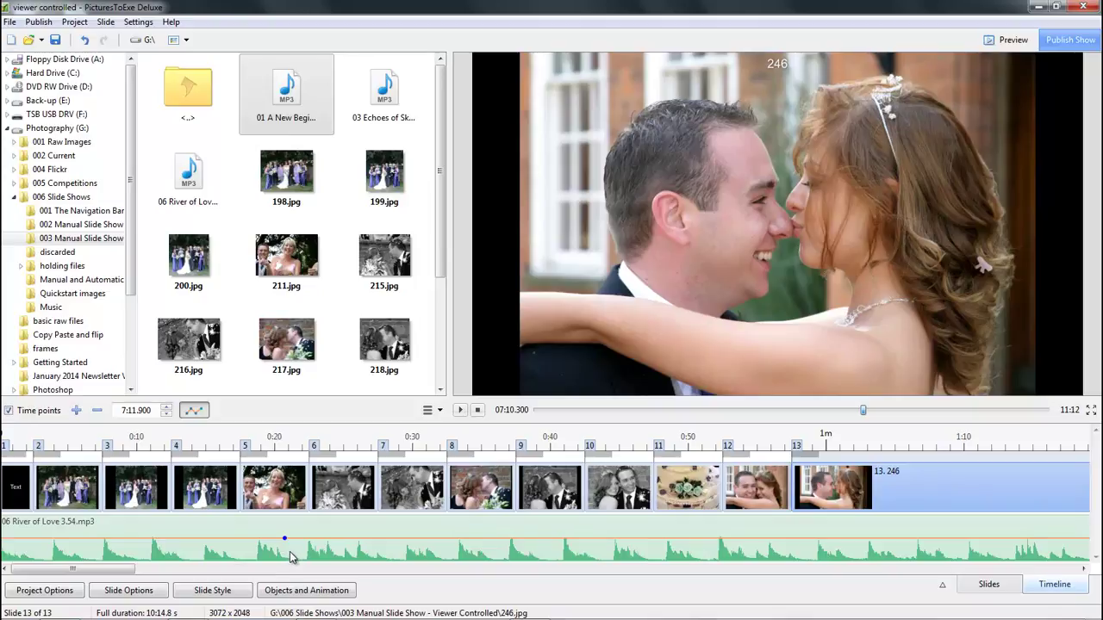
Enable Loop the soundtrack for Track 1 on the Audio tab of Project Options
click(52, 594)
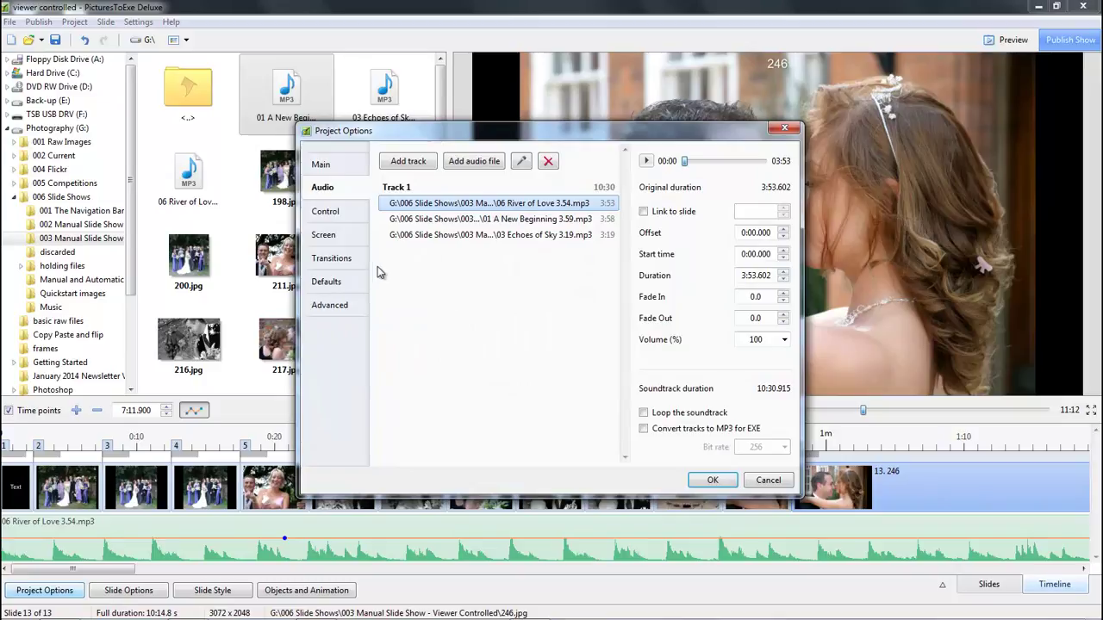
click(398, 189)
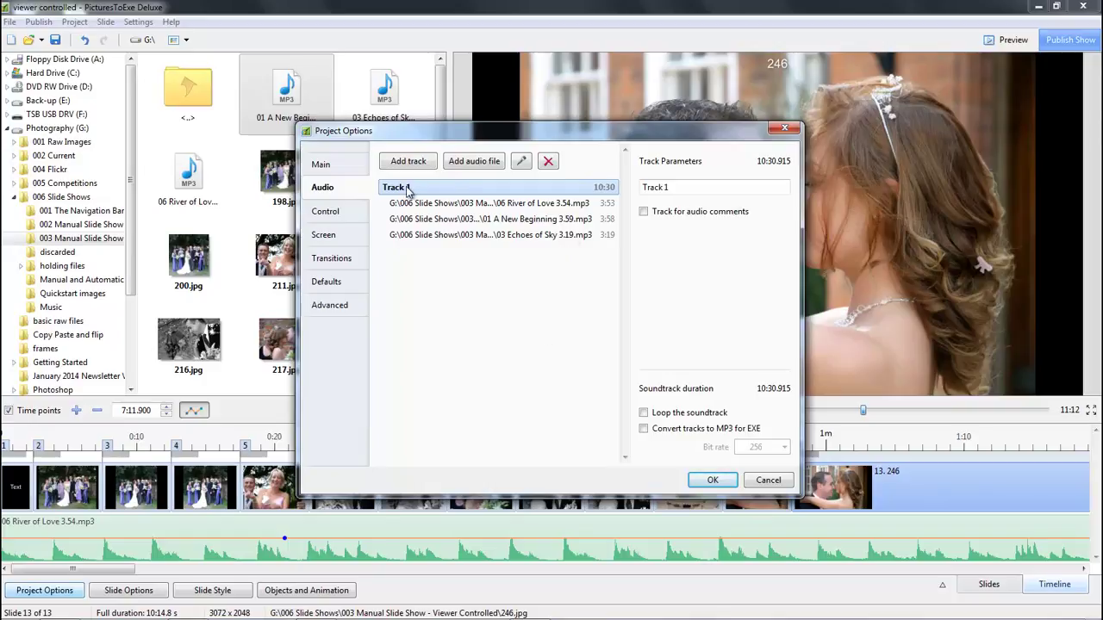
click(644, 414)
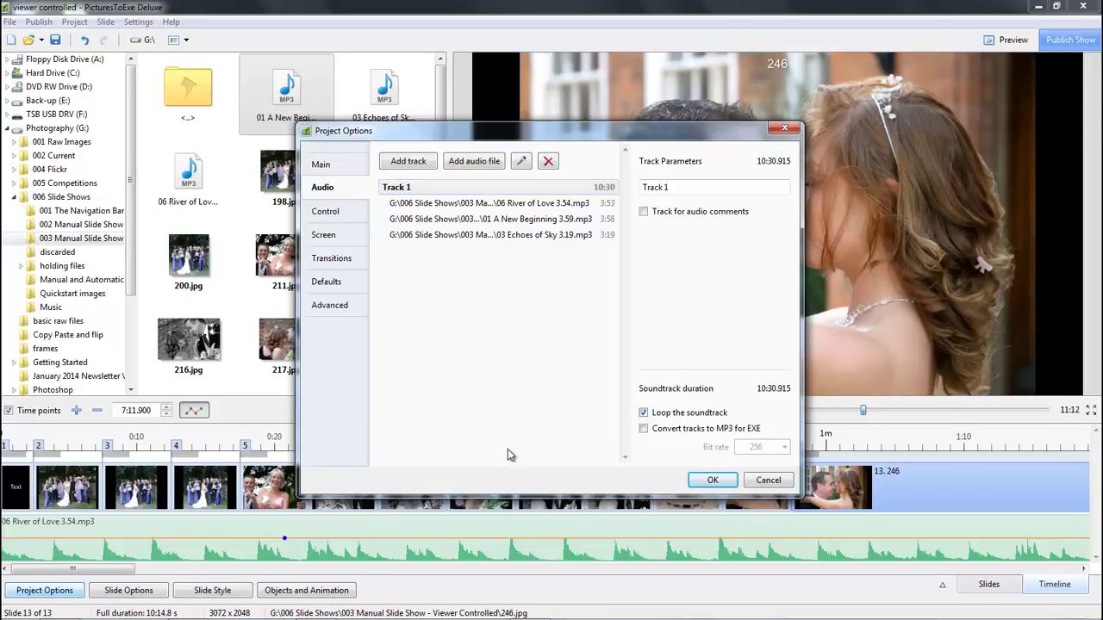
click(712, 480)
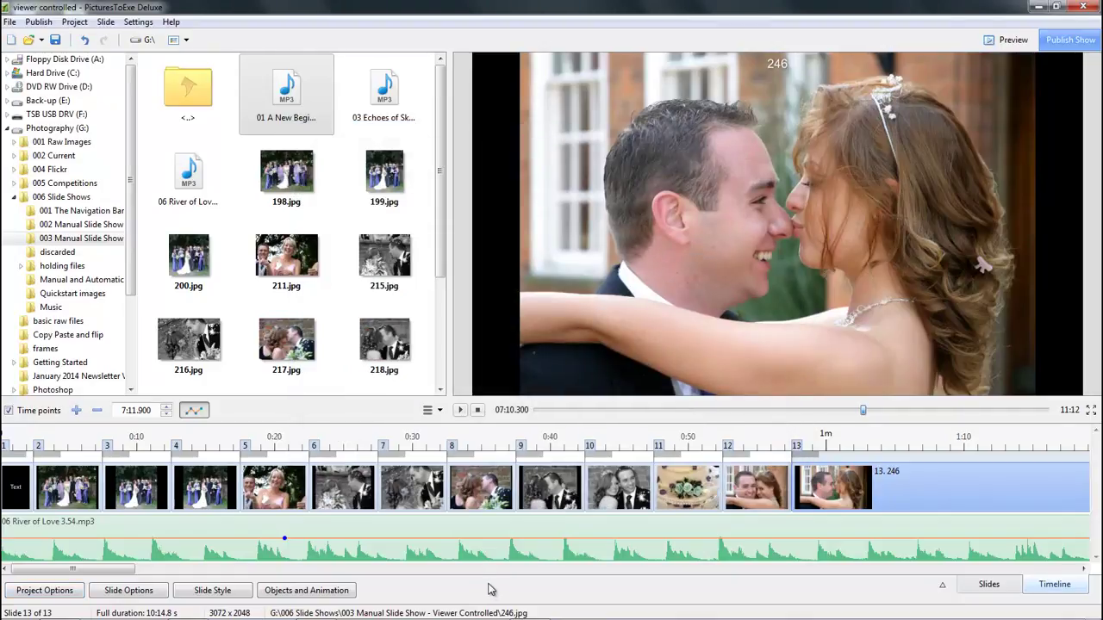
Switch to the Slides view and add a blank slide 14 after slide 13
click(976, 593)
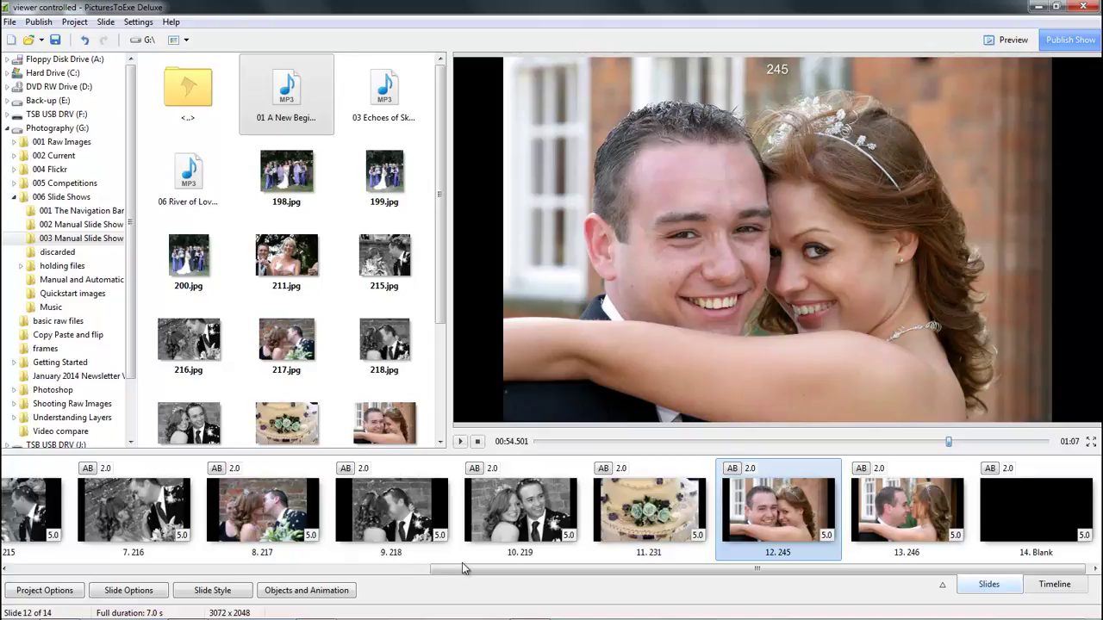
In Project Options, set the show to 'Repeat show until Esc key is pressed'
click(50, 593)
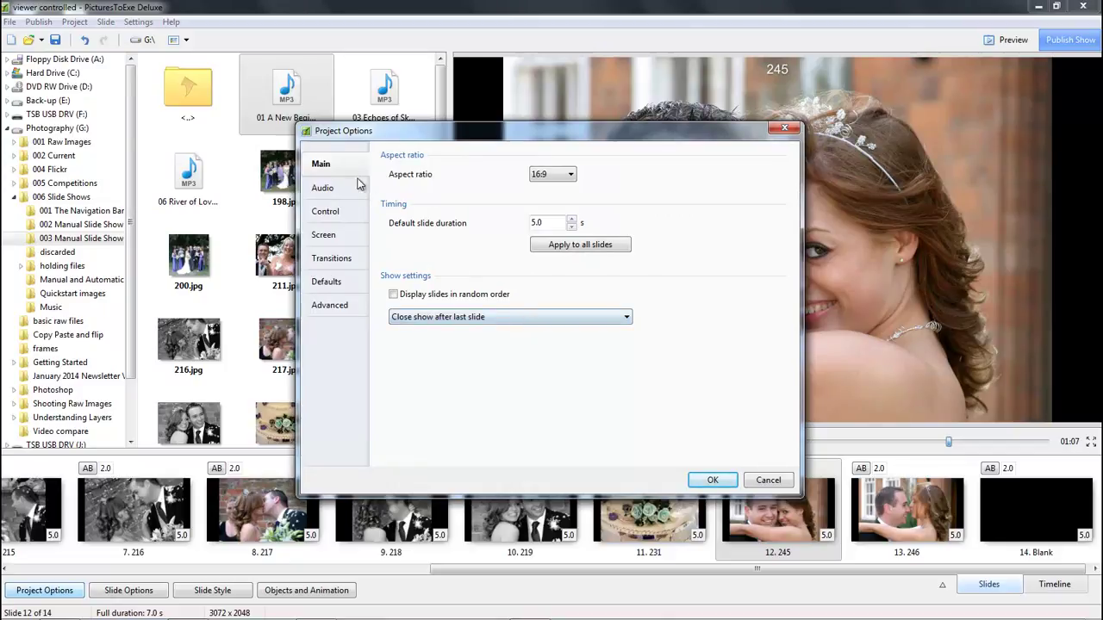
click(627, 317)
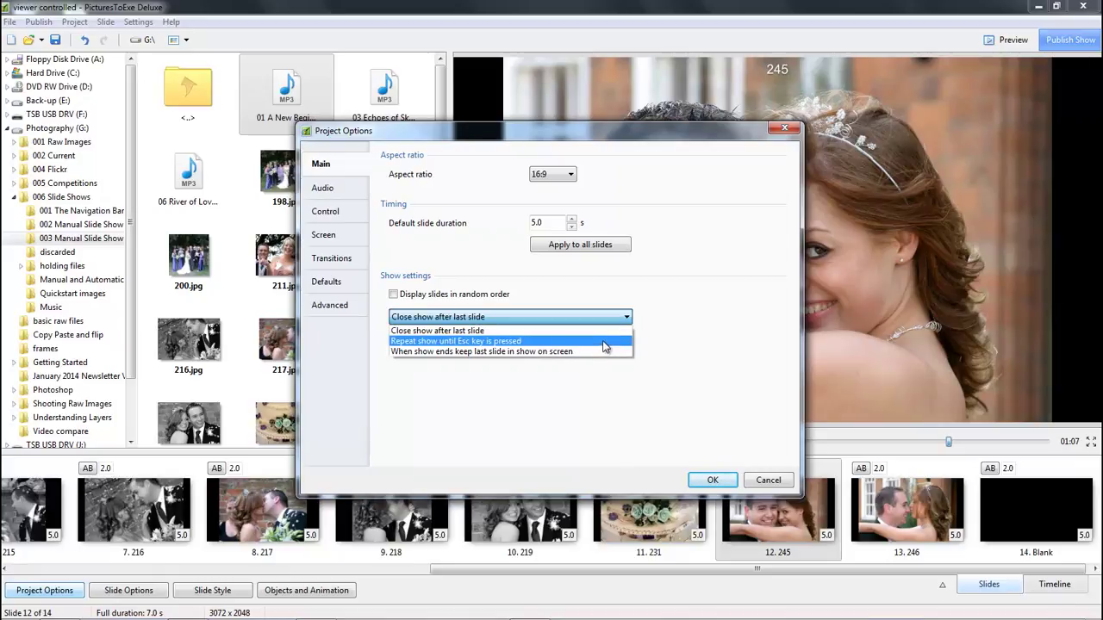
click(606, 342)
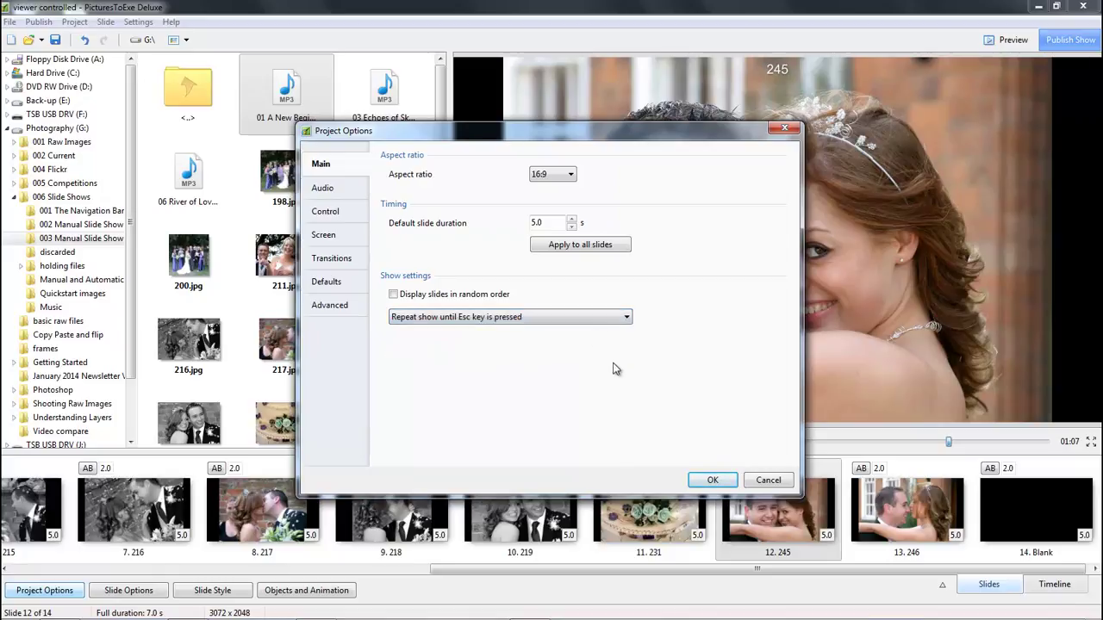
click(715, 482)
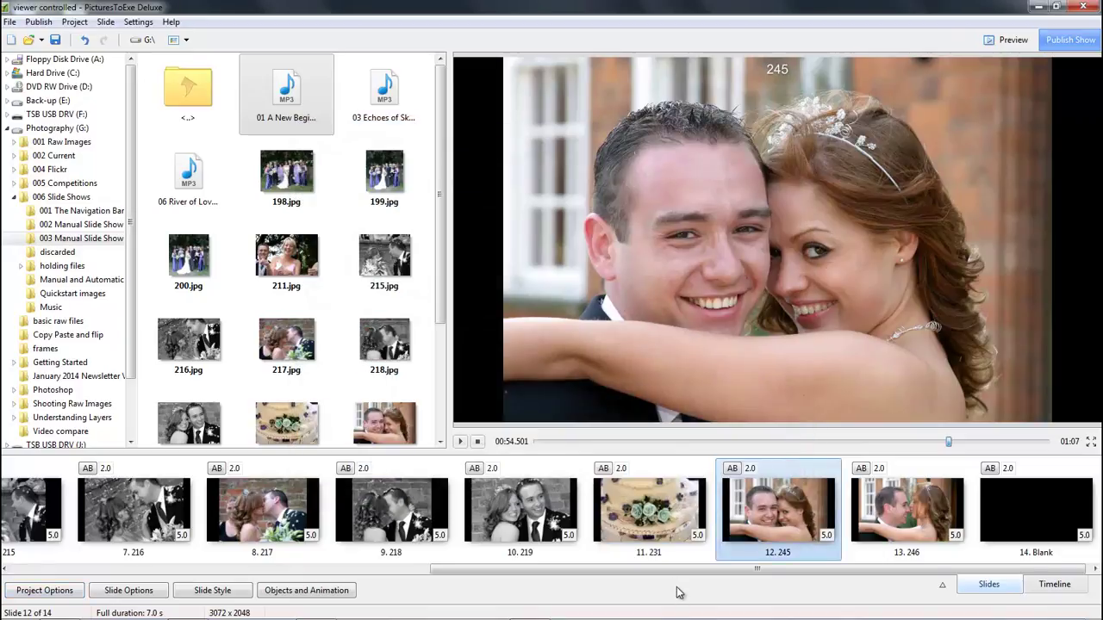